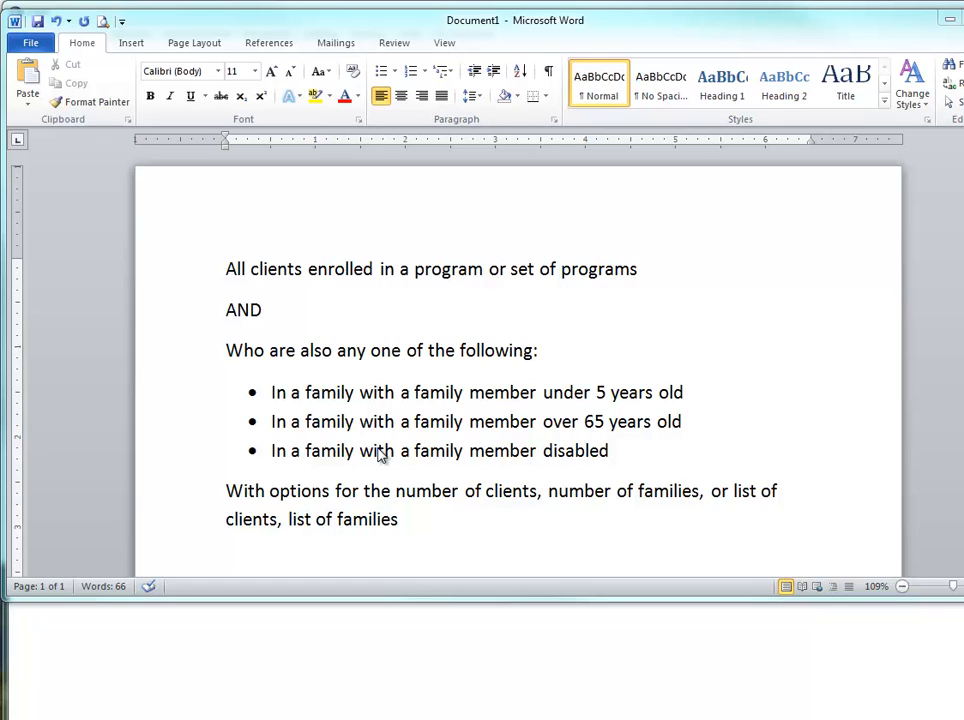
Minimize the Word document and bring up the custom selection criteria for filtering the client list
{"action": "left_click", "coordinate": [950, 20]}
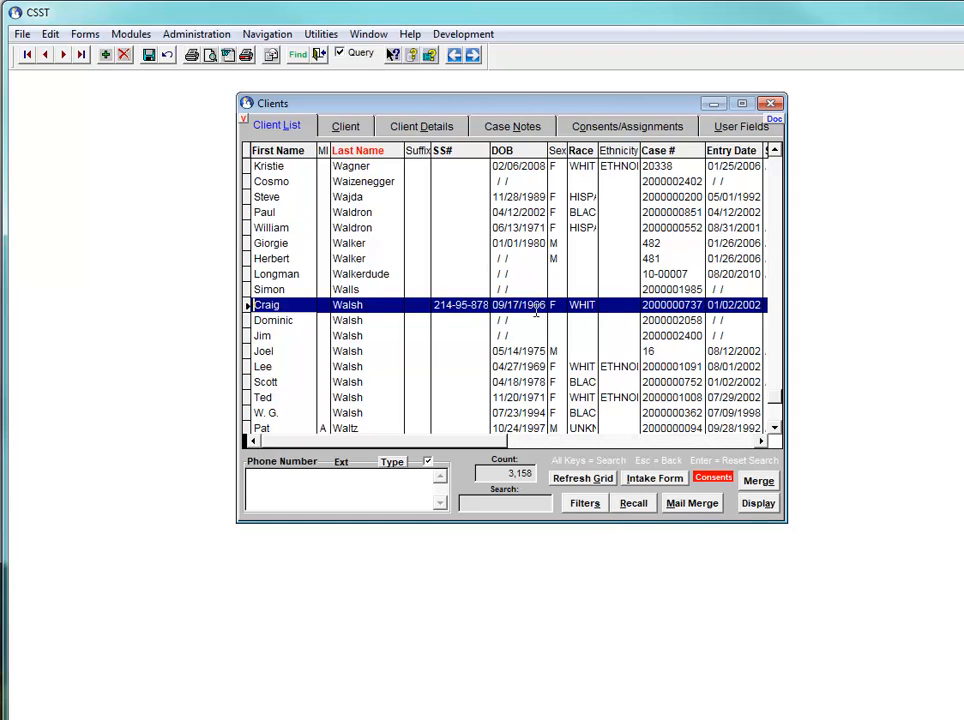
{"action": "left_click", "coordinate": [585, 504]}
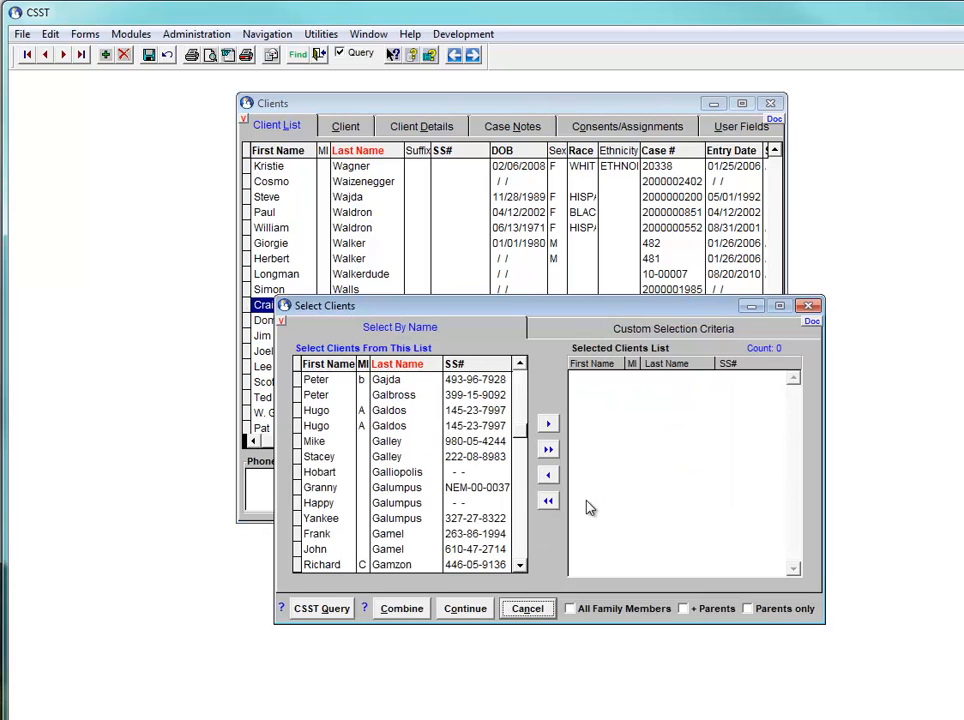
{"action": "left_click", "coordinate": [665, 334]}
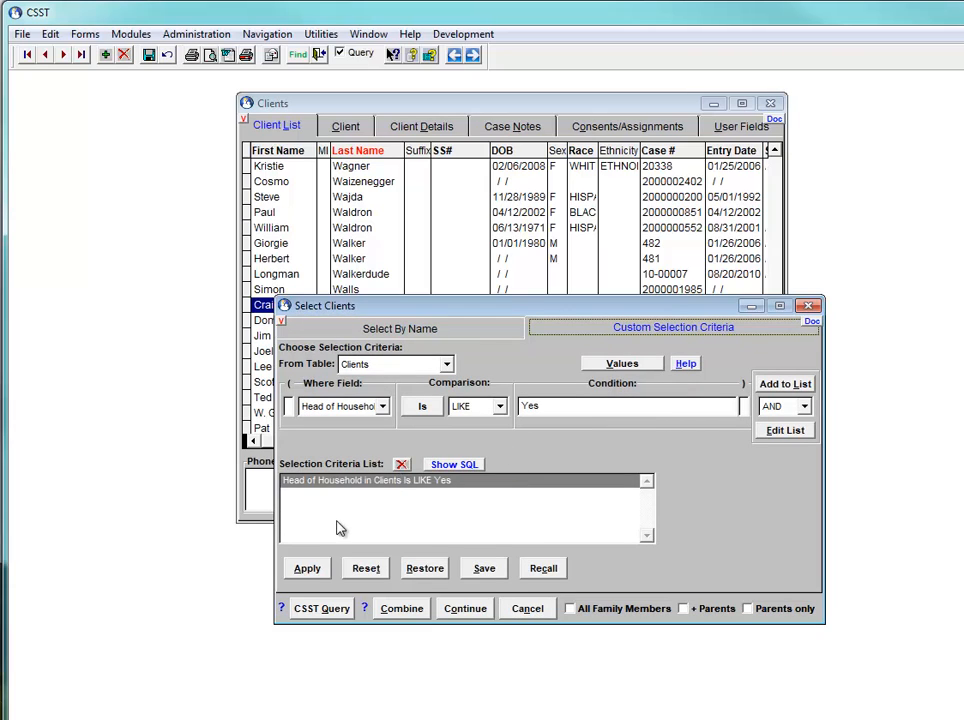
Base the selection criterion on the Head of Household field of the Clients table
{"action": "left_click", "coordinate": [447, 366]}
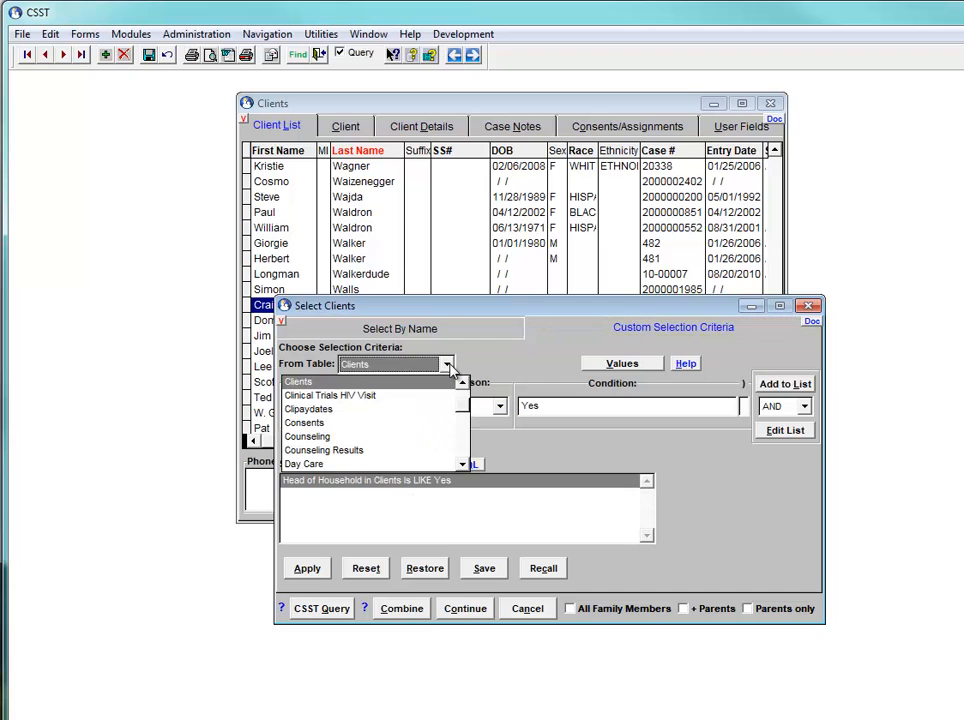
{"action": "left_click", "coordinate": [420, 377]}
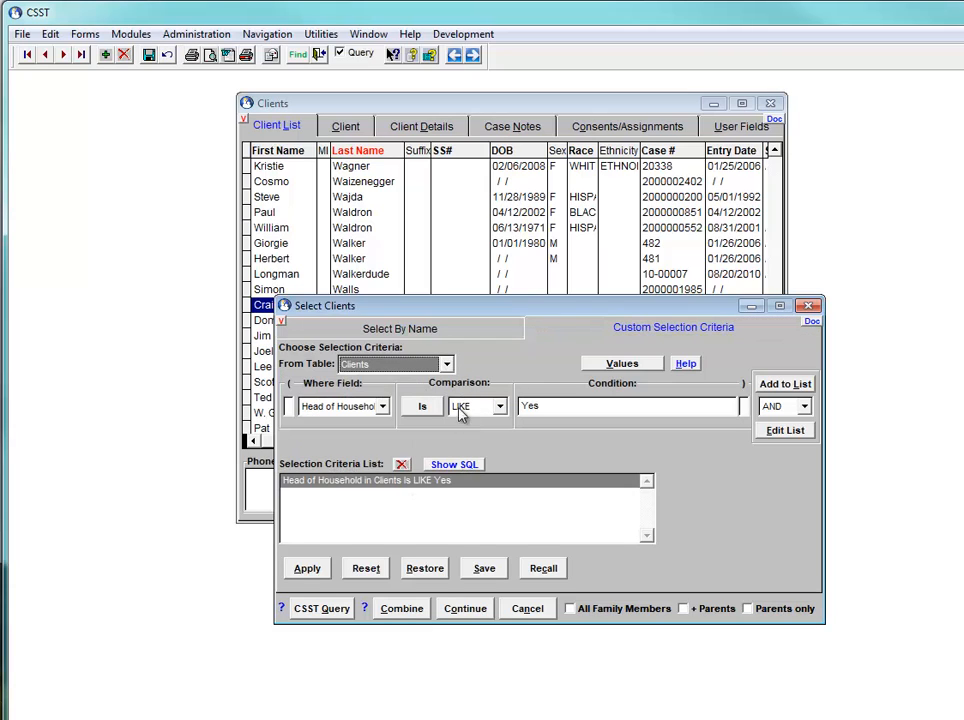
{"action": "left_click", "coordinate": [383, 407]}
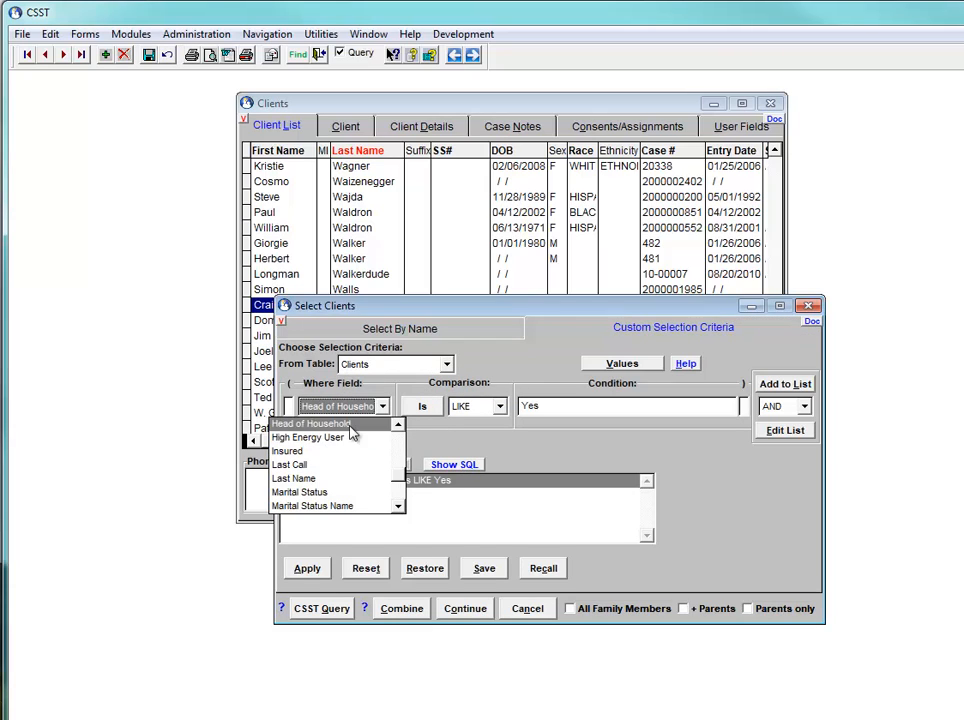
{"action": "left_click", "coordinate": [312, 424]}
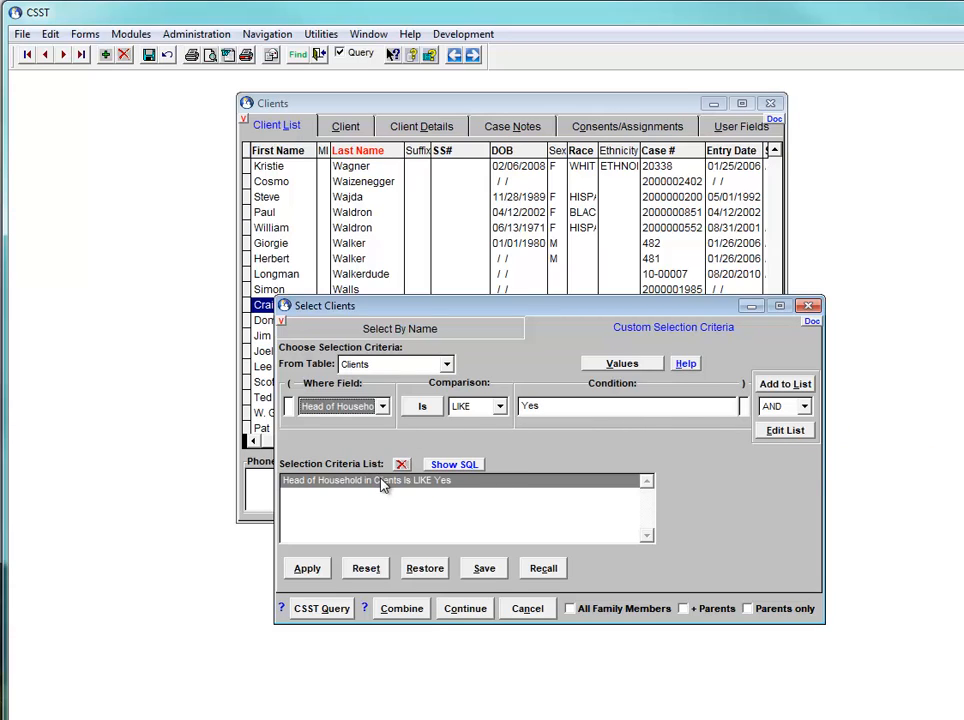
Try adding the Head of Household criterion a second time with AND, and remove the duplicate from the criteria list
{"action": "left_click", "coordinate": [782, 386]}
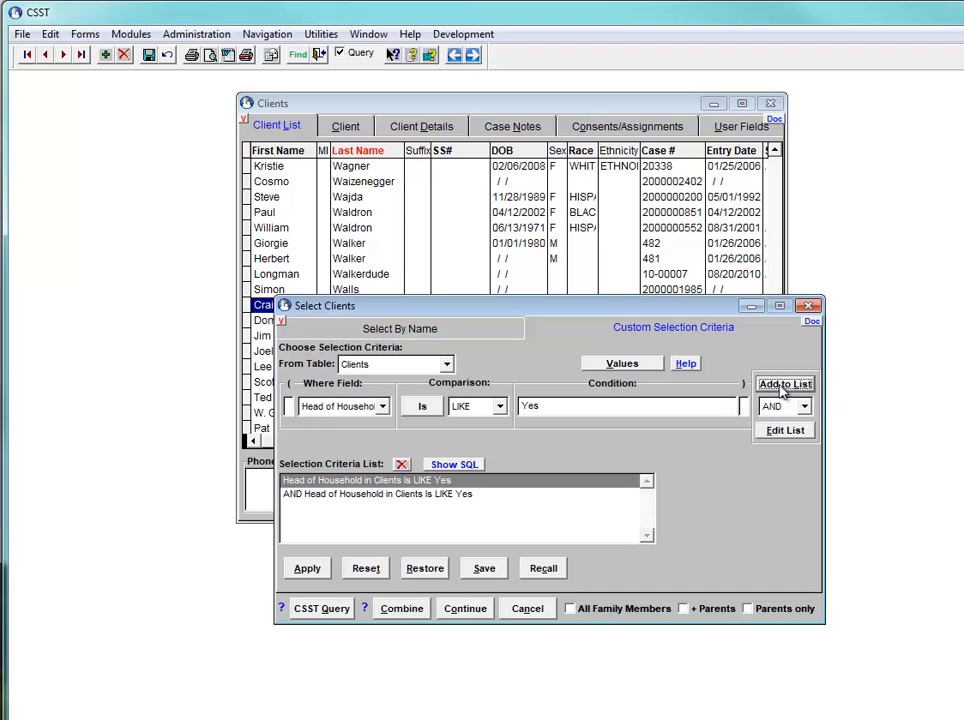
{"action": "left_click", "coordinate": [401, 464]}
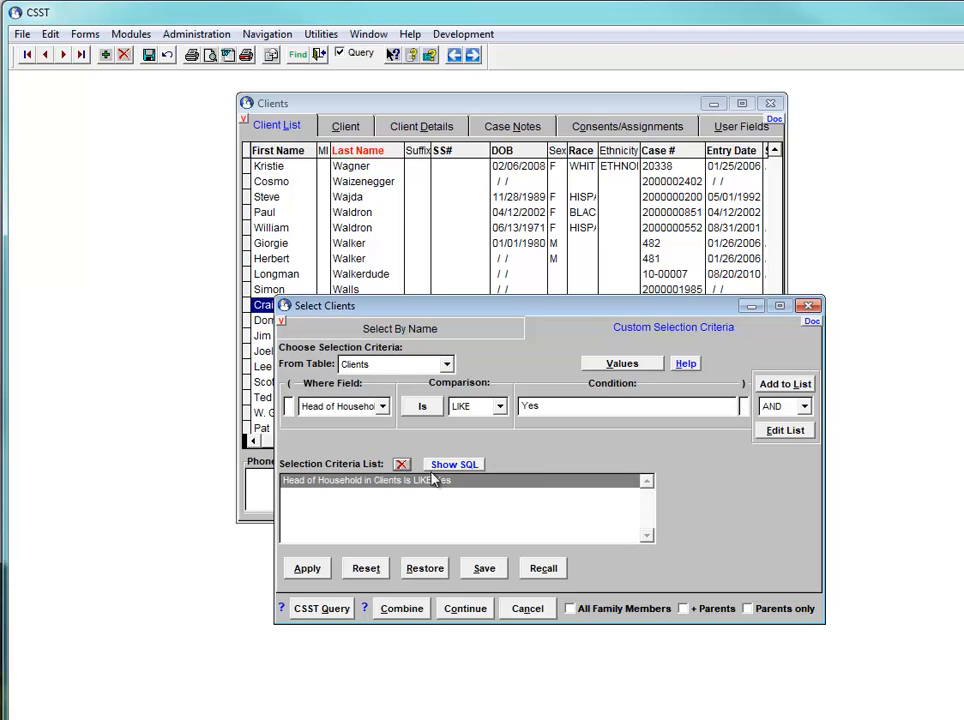
{"action": "left_click", "coordinate": [785, 430]}
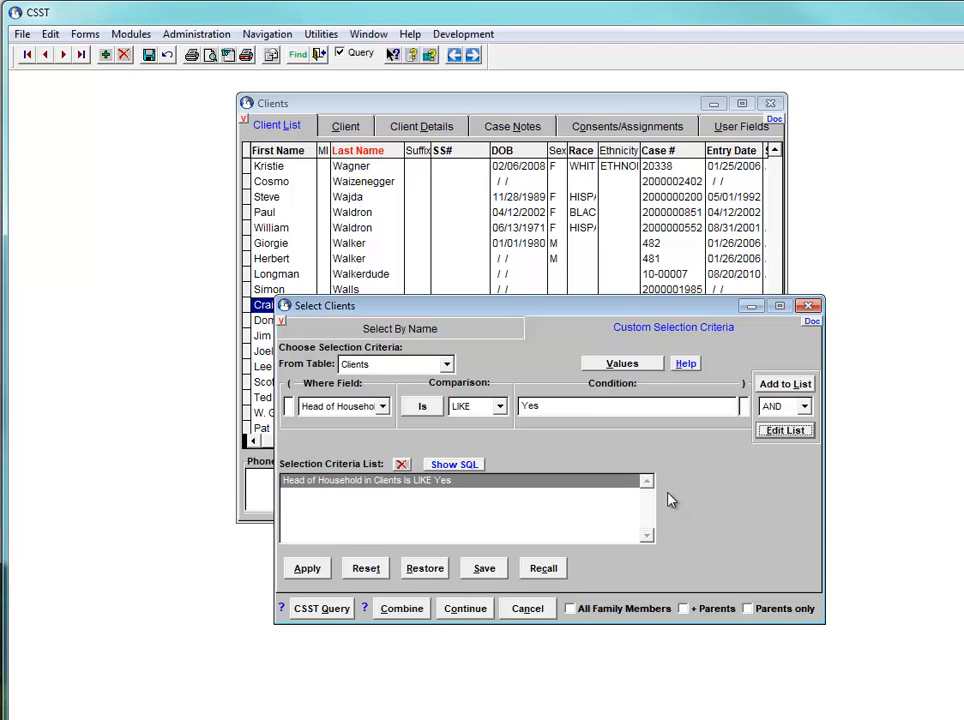
Save the criteria as a selection set titled "Head of Household" and apply them as the client filter
{"action": "left_click", "coordinate": [485, 572]}
{"action": "type", "text": "H"}
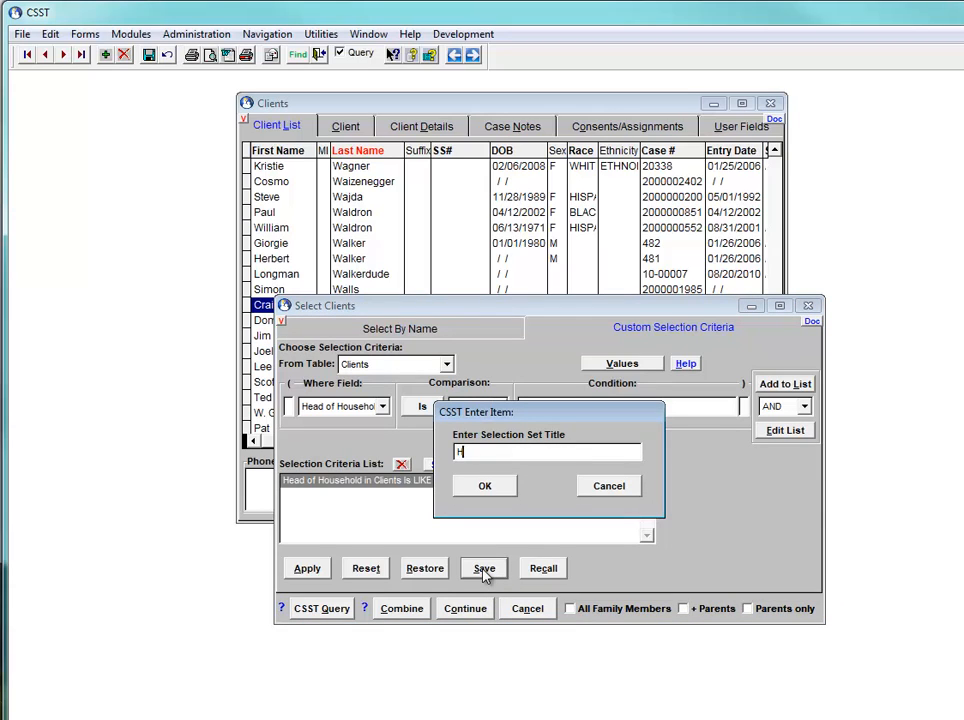
{"action": "type", "text": "ead of Household"}
{"action": "left_click", "coordinate": [478, 486]}
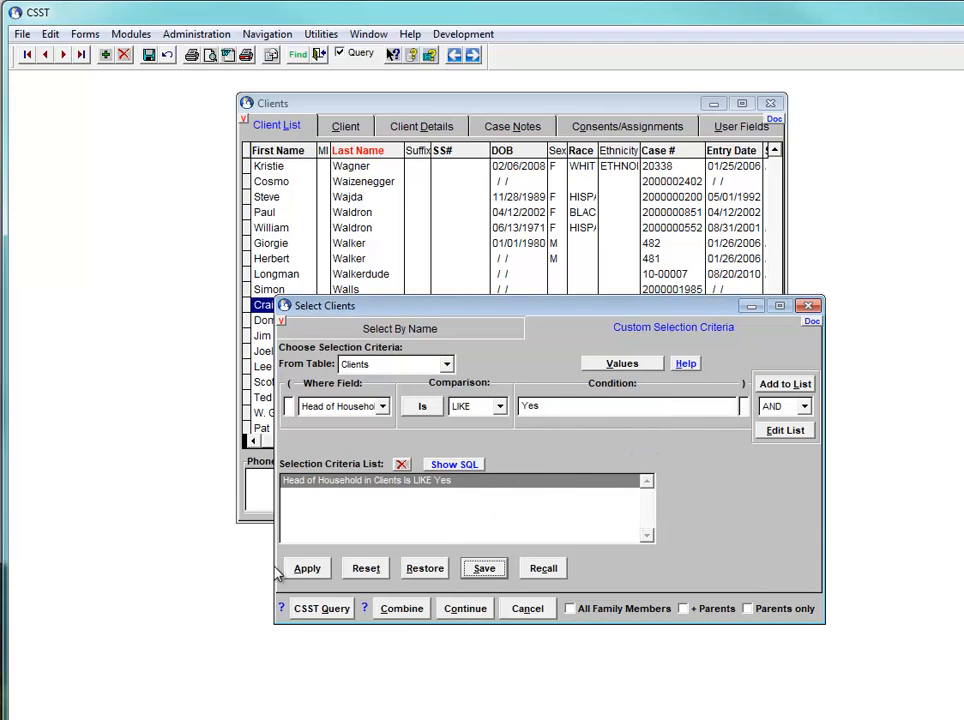
{"action": "left_click", "coordinate": [310, 569]}
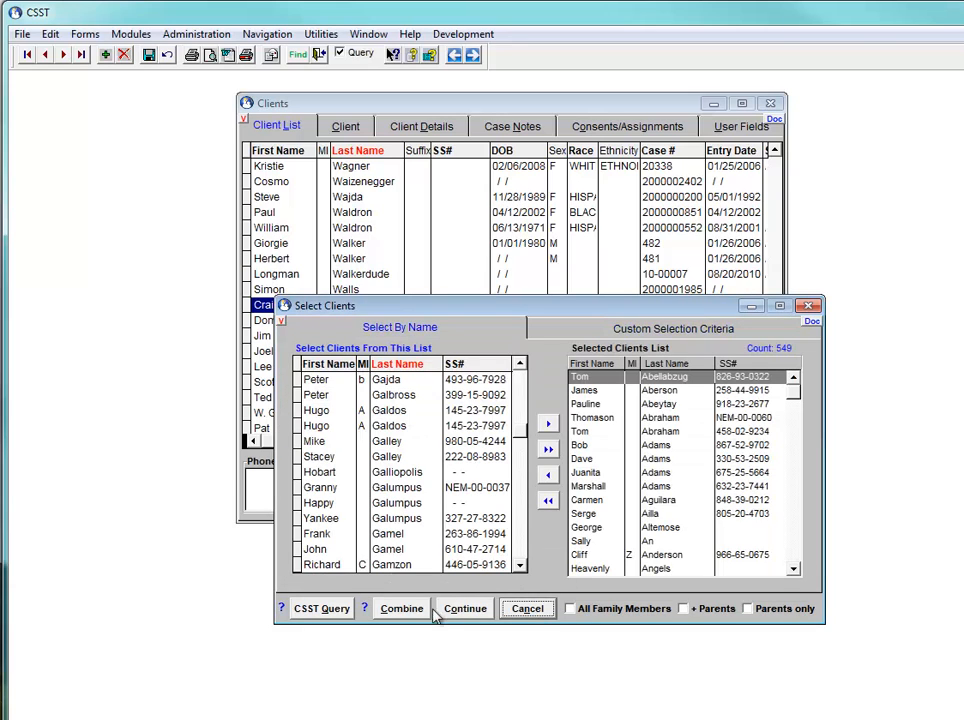
{"action": "left_click", "coordinate": [466, 609]}
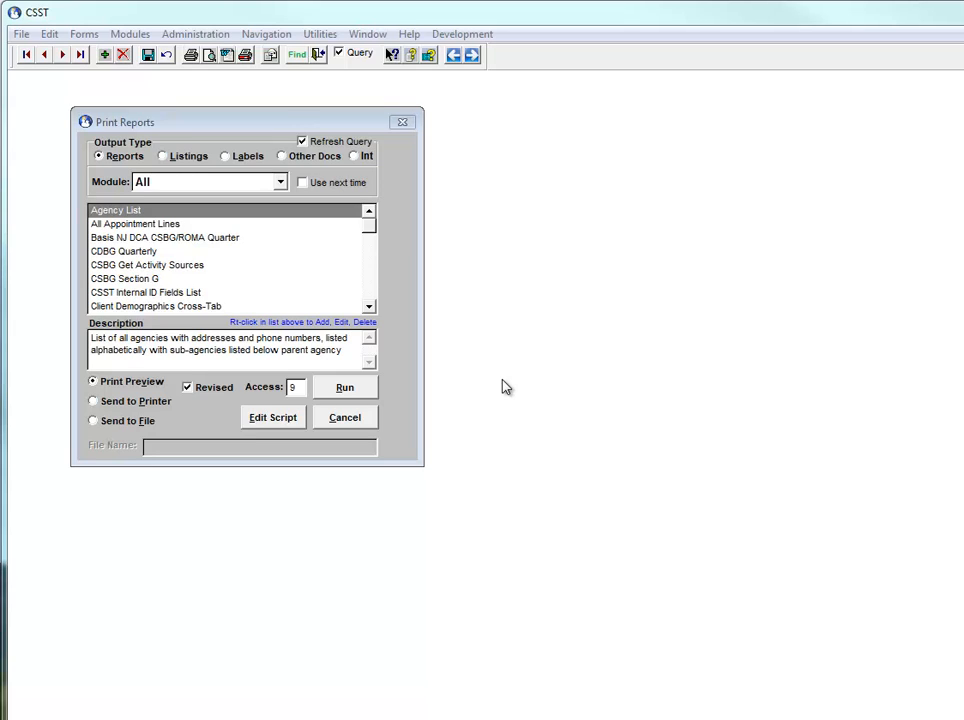
Compare the descriptions of the Client List and Custom Client List reports
{"action": "left_click", "coordinate": [370, 276]}
{"action": "left_click", "coordinate": [104, 238]}
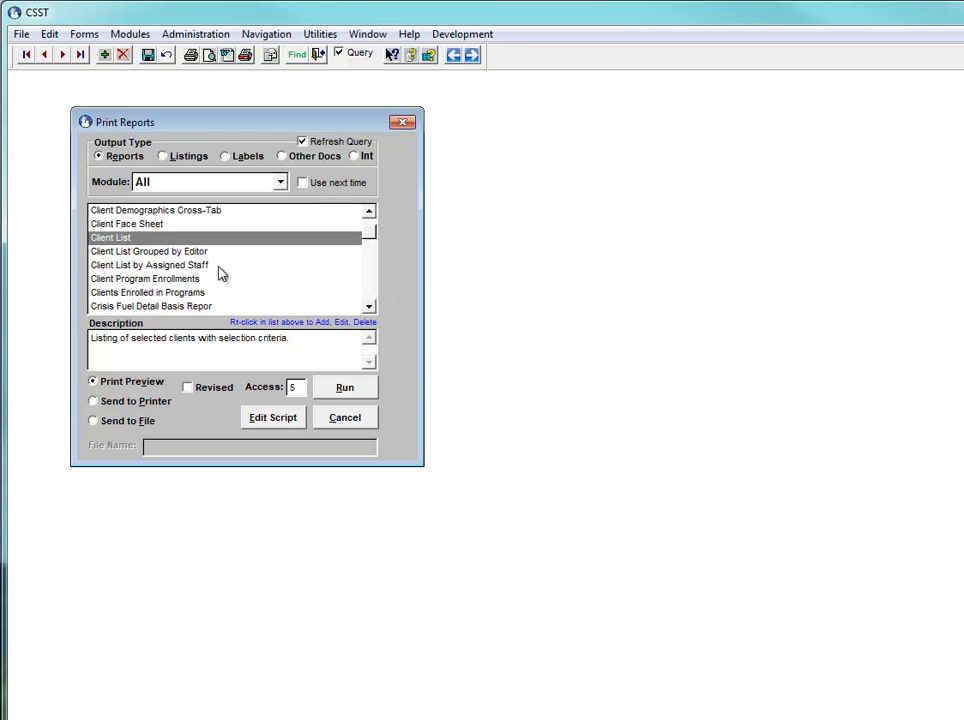
{"action": "left_click", "coordinate": [368, 307]}
{"action": "left_click", "coordinate": [368, 307]}
{"action": "left_click", "coordinate": [254, 306]}
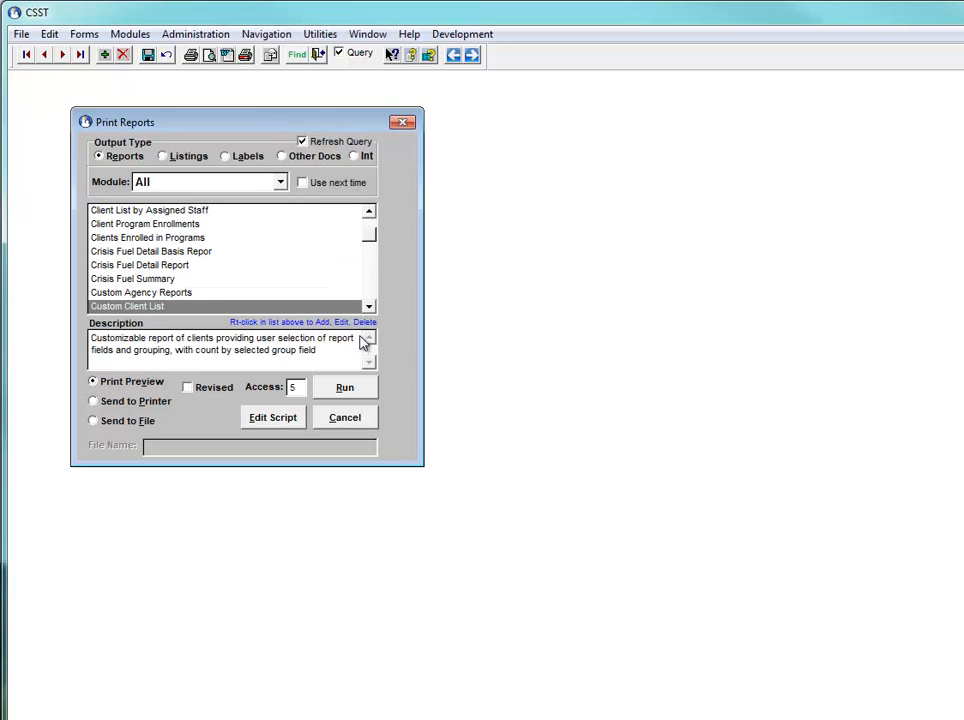
Run the Client List report as a print preview without restoring the last client filter
{"action": "left_click", "coordinate": [368, 211]}
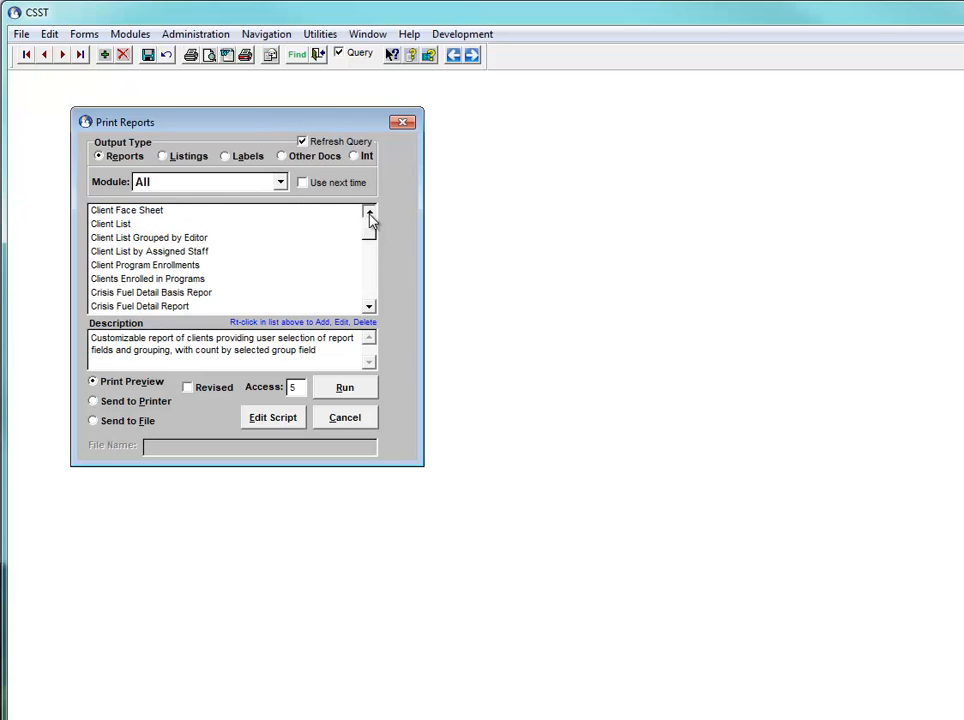
{"action": "left_click", "coordinate": [368, 211]}
{"action": "left_click", "coordinate": [132, 238]}
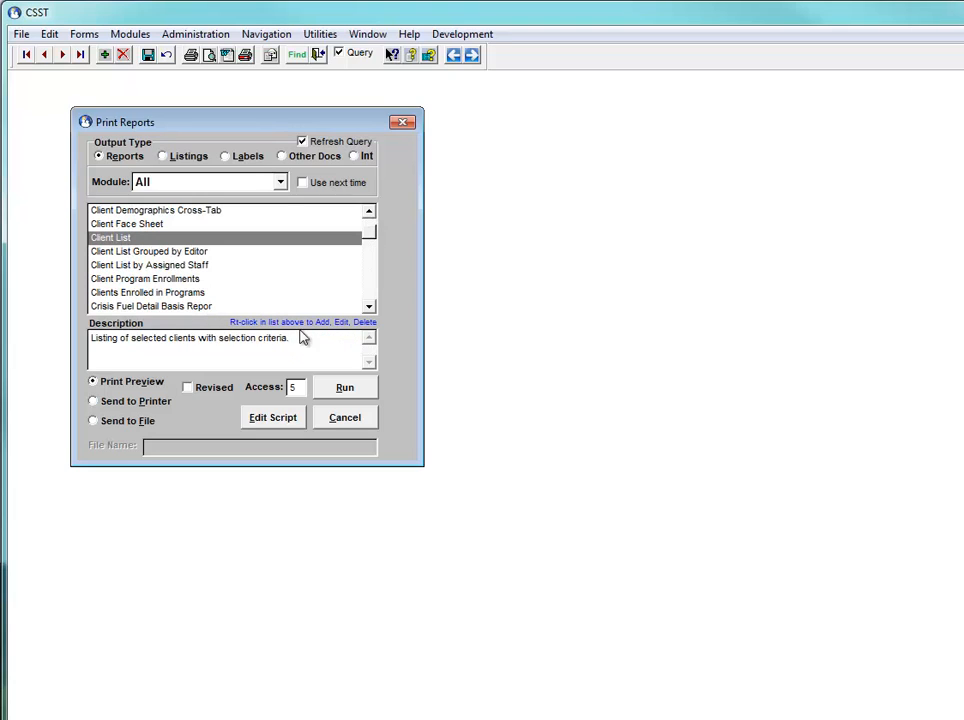
{"action": "left_click", "coordinate": [340, 385]}
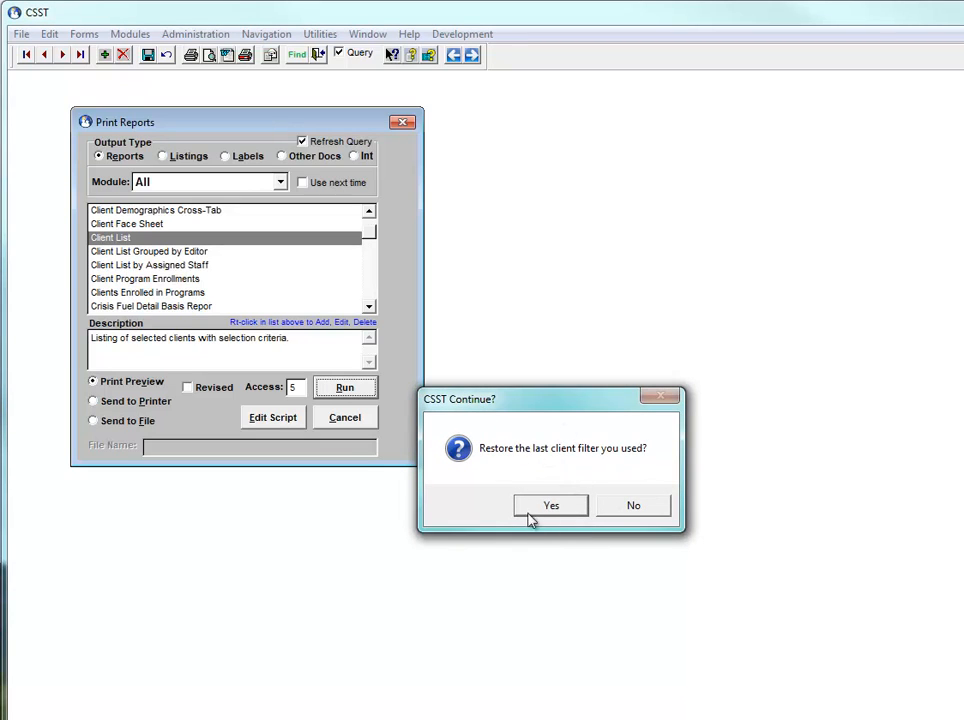
{"action": "left_click", "coordinate": [634, 507]}
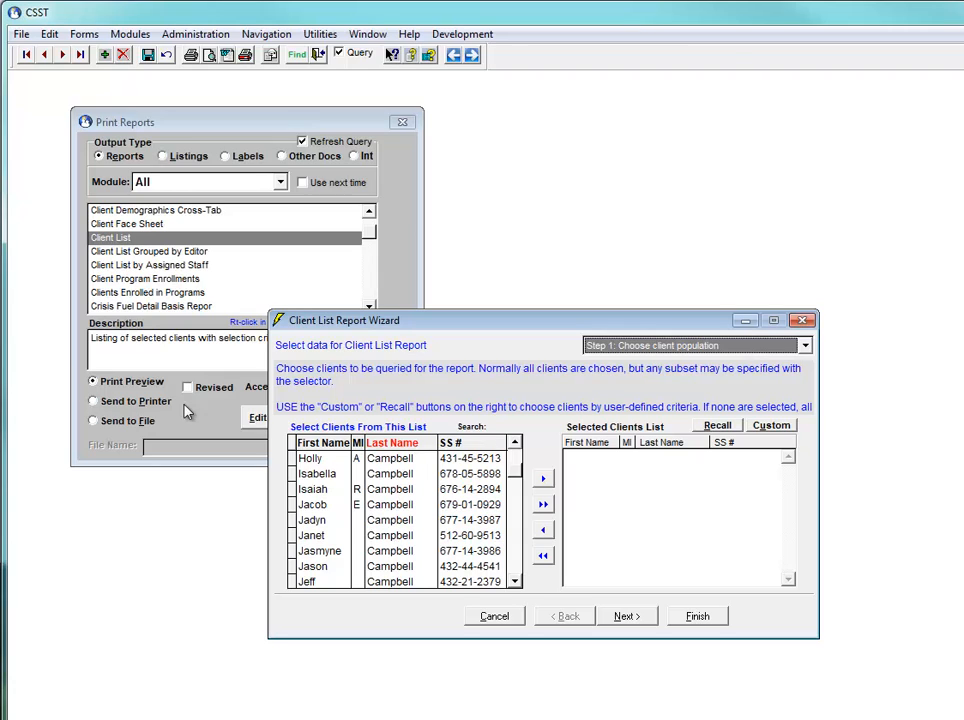
Start a custom client selection for the report using the CSST query Program Enrollment by Wizard
{"action": "left_click", "coordinate": [771, 427]}
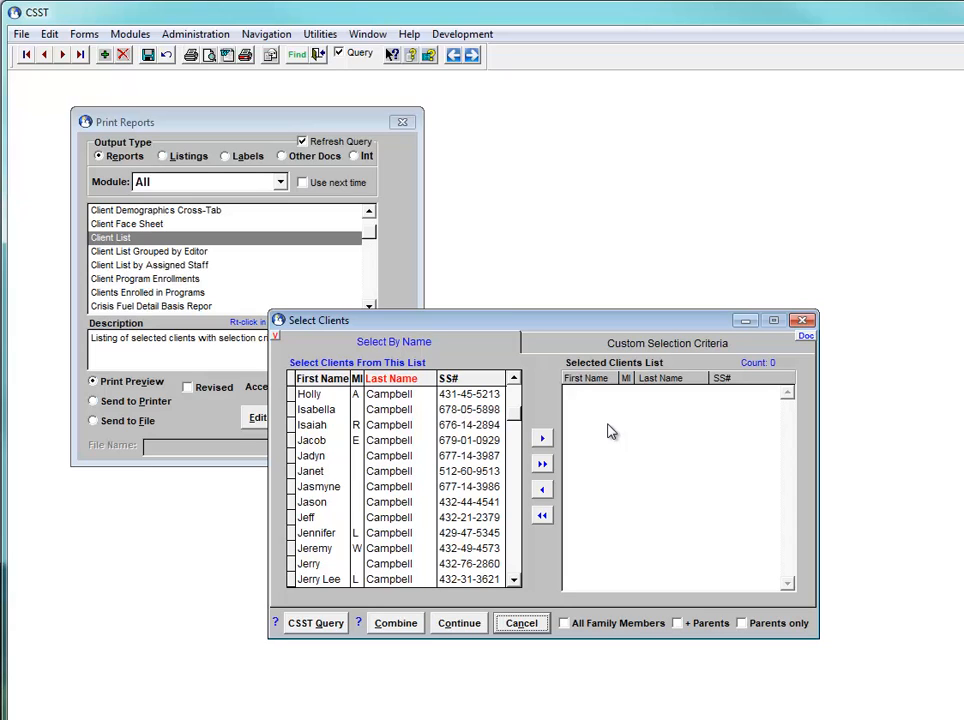
{"action": "left_click", "coordinate": [316, 623]}
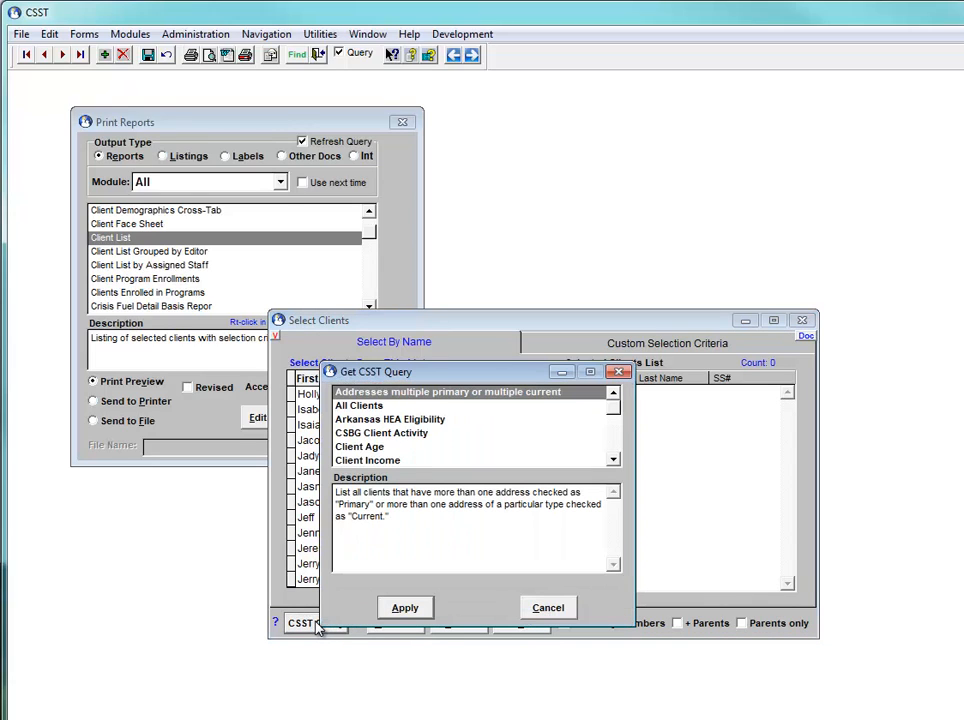
{"action": "scroll", "coordinate": [372, 440], "scroll_direction": "down", "scroll_amount": 5}
{"action": "left_click", "coordinate": [377, 432]}
{"action": "left_click", "coordinate": [392, 446]}
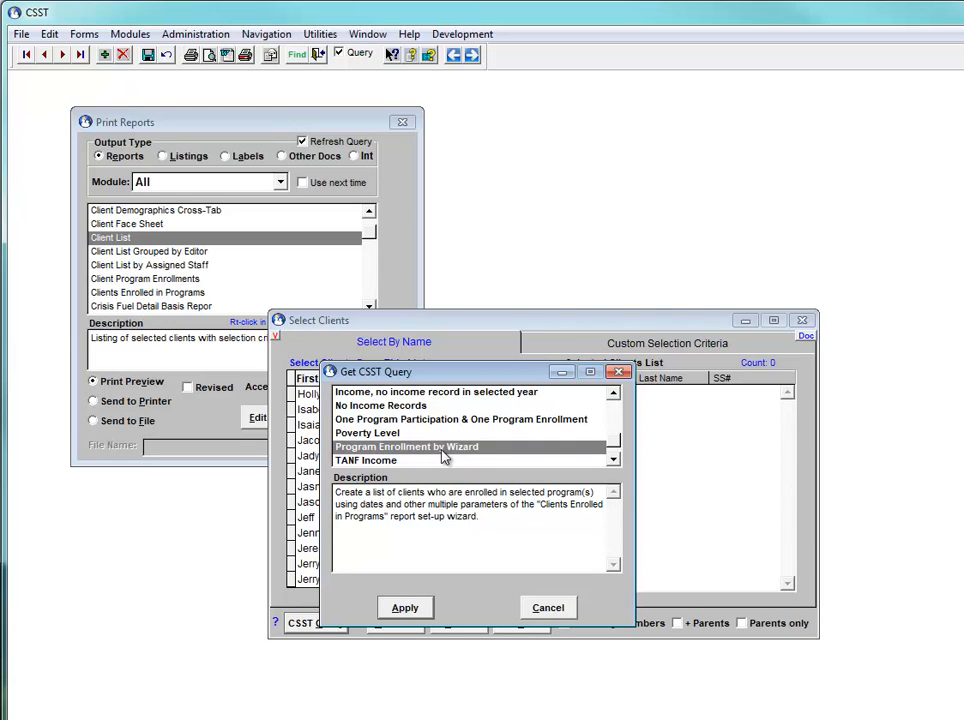
{"action": "left_click", "coordinate": [407, 610]}
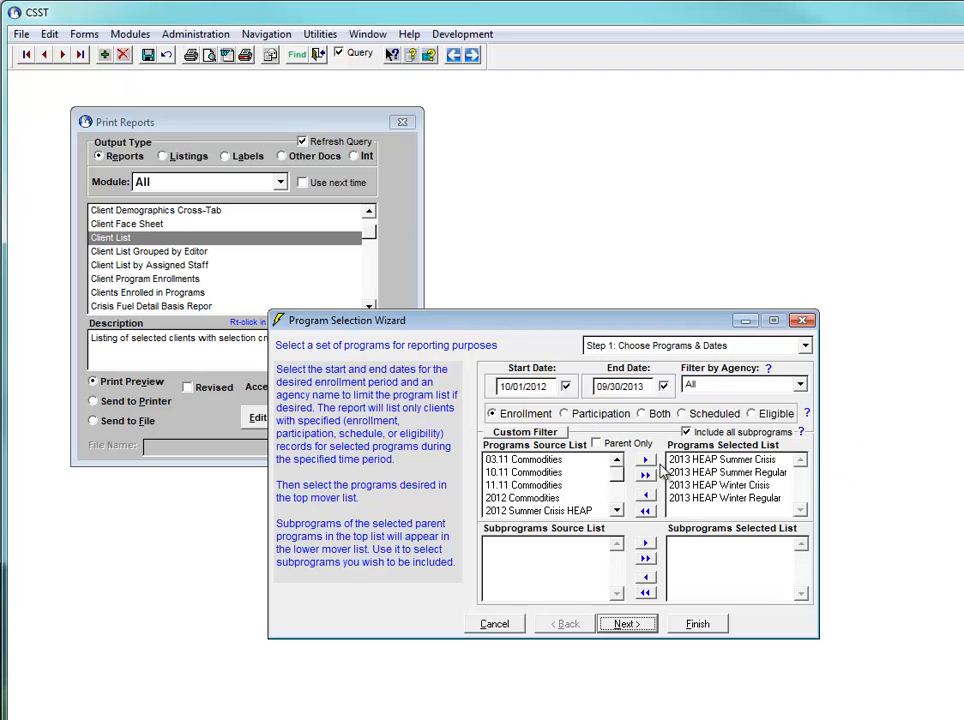
Add 11.11 Commodities to the selected programs and take it back out
{"action": "left_click", "coordinate": [520, 461]}
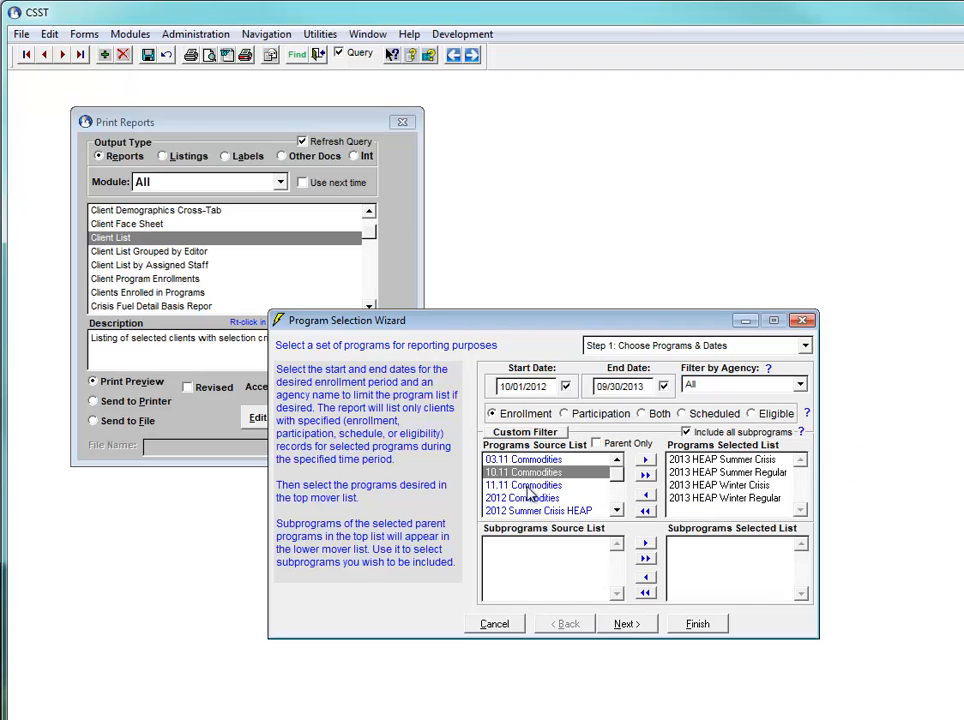
{"action": "left_click", "coordinate": [530, 486]}
{"action": "double_click", "coordinate": [532, 487]}
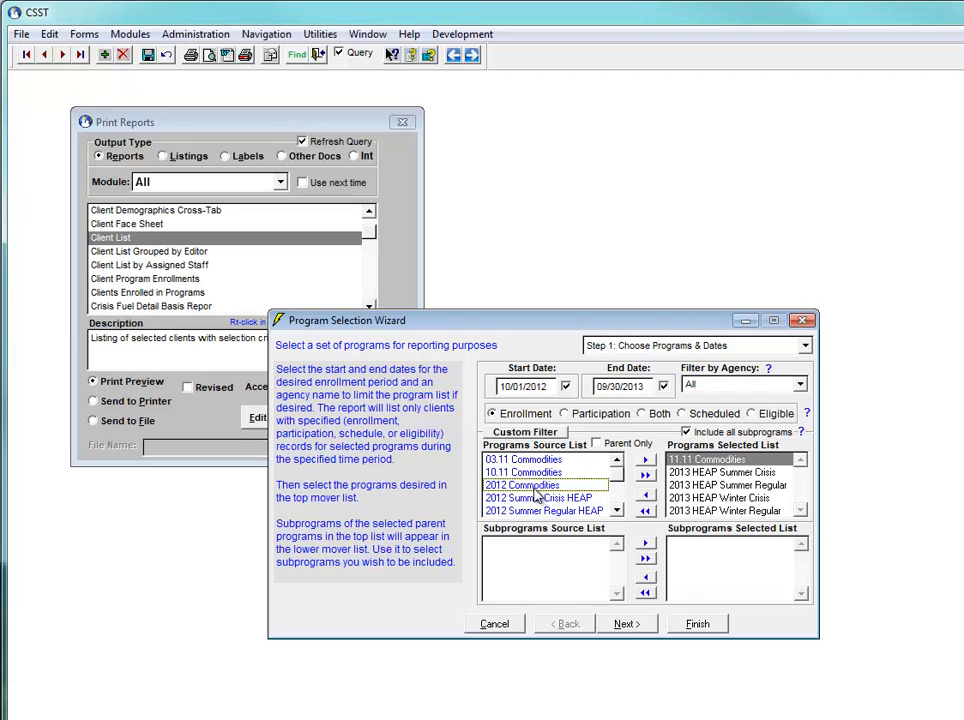
{"action": "double_click", "coordinate": [738, 460]}
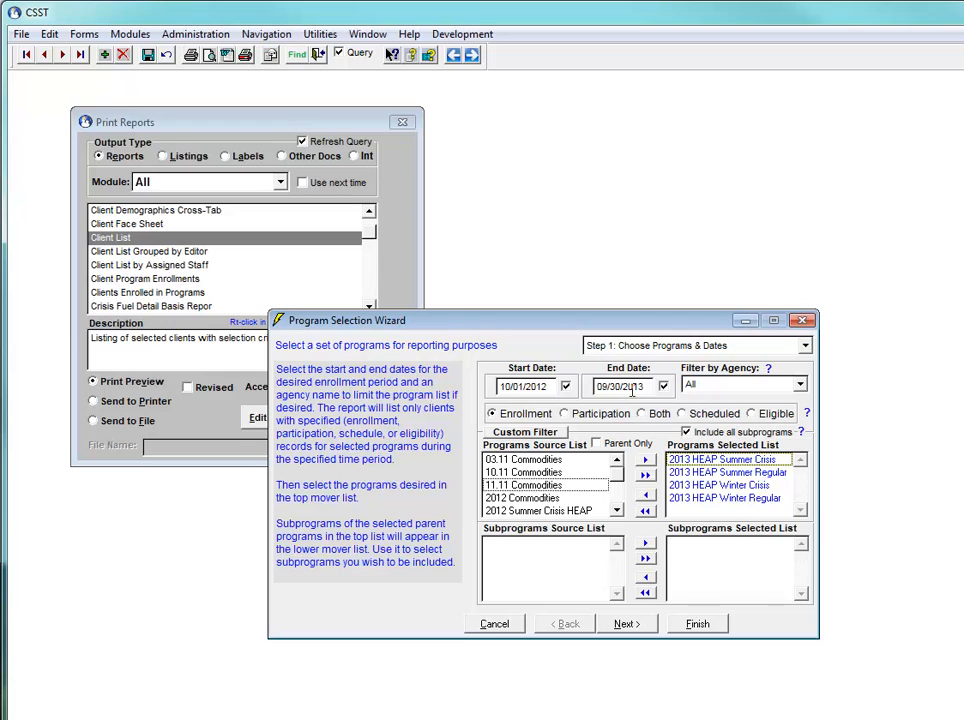
Run the enrollment query for the selected 2013 HEAP programs with no restriction on the client population
{"action": "left_click", "coordinate": [627, 624]}
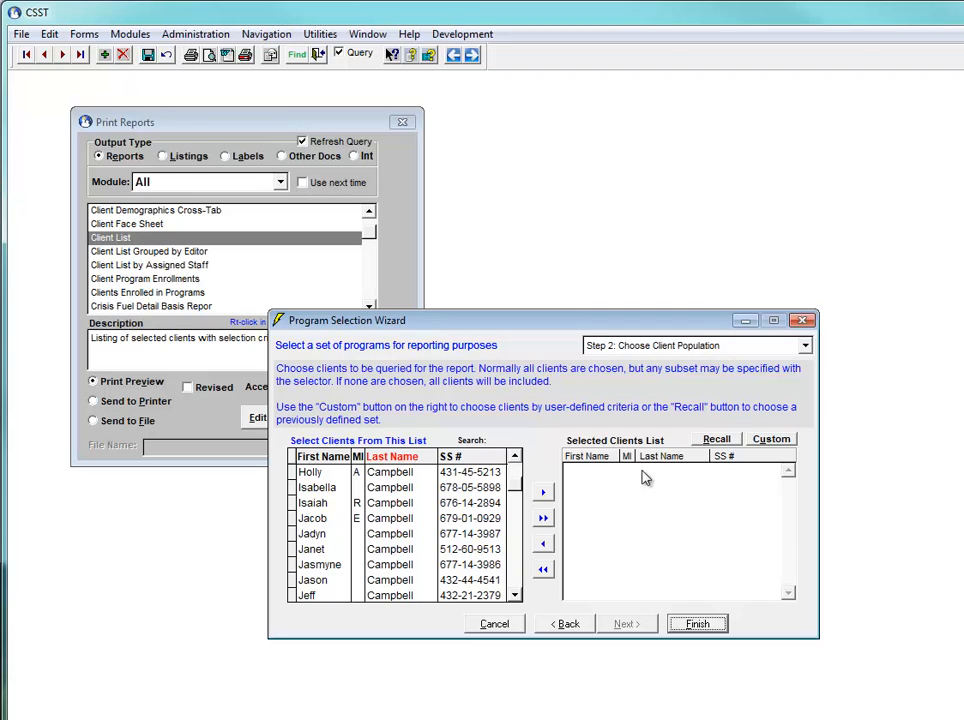
{"action": "left_click", "coordinate": [697, 623]}
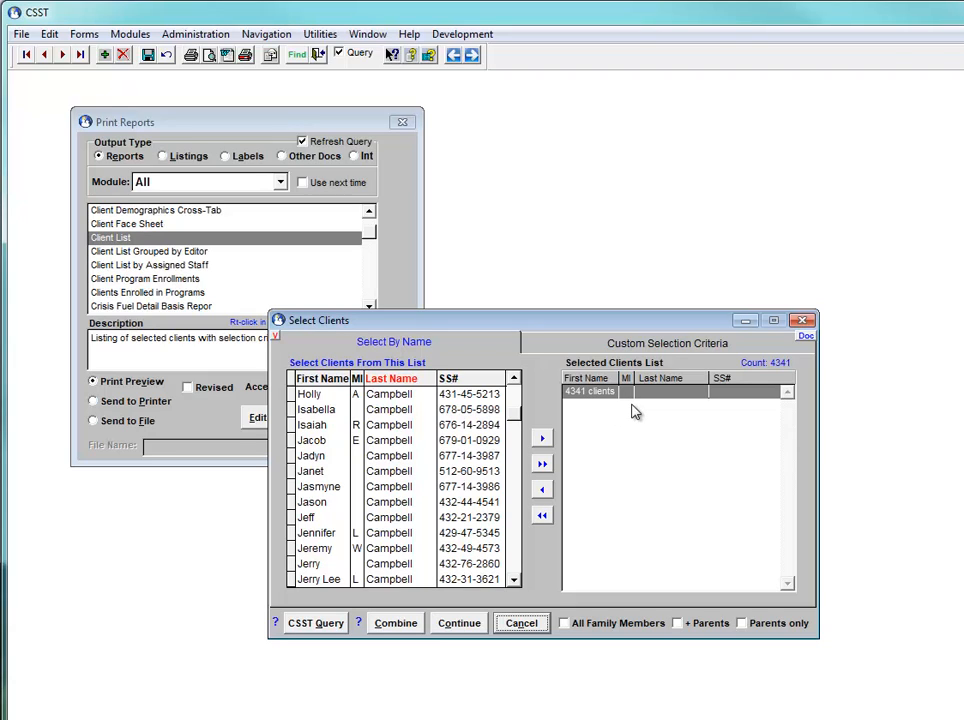
Combine the current selection with the Combine three CSST Queries query, keeping only clients in both
{"action": "left_click", "coordinate": [310, 626]}
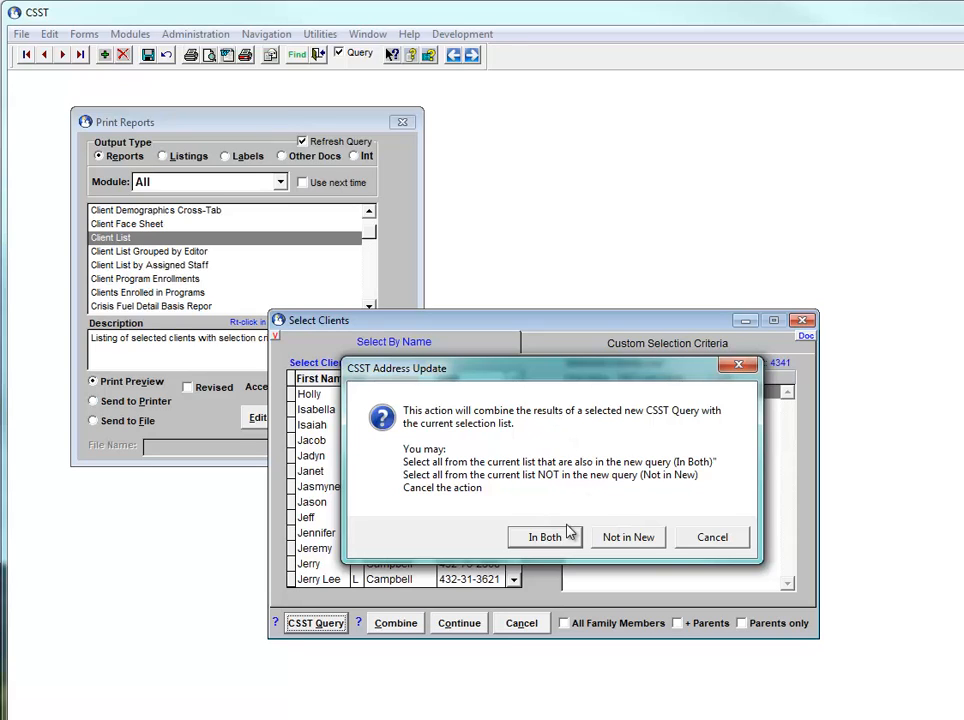
{"action": "left_click", "coordinate": [549, 537]}
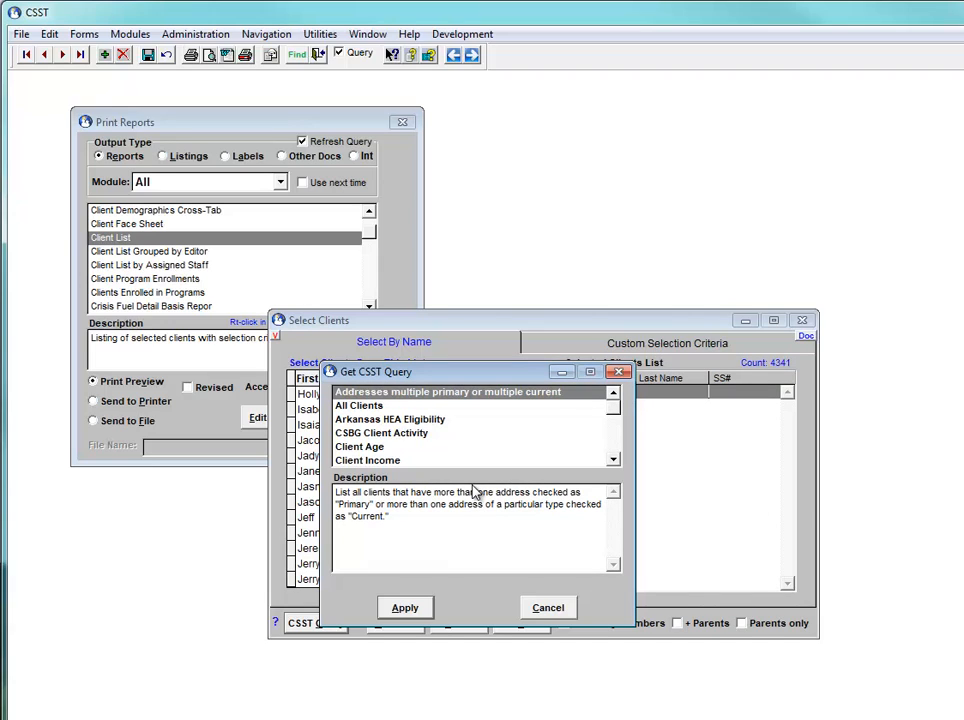
{"action": "type", "text": "co"}
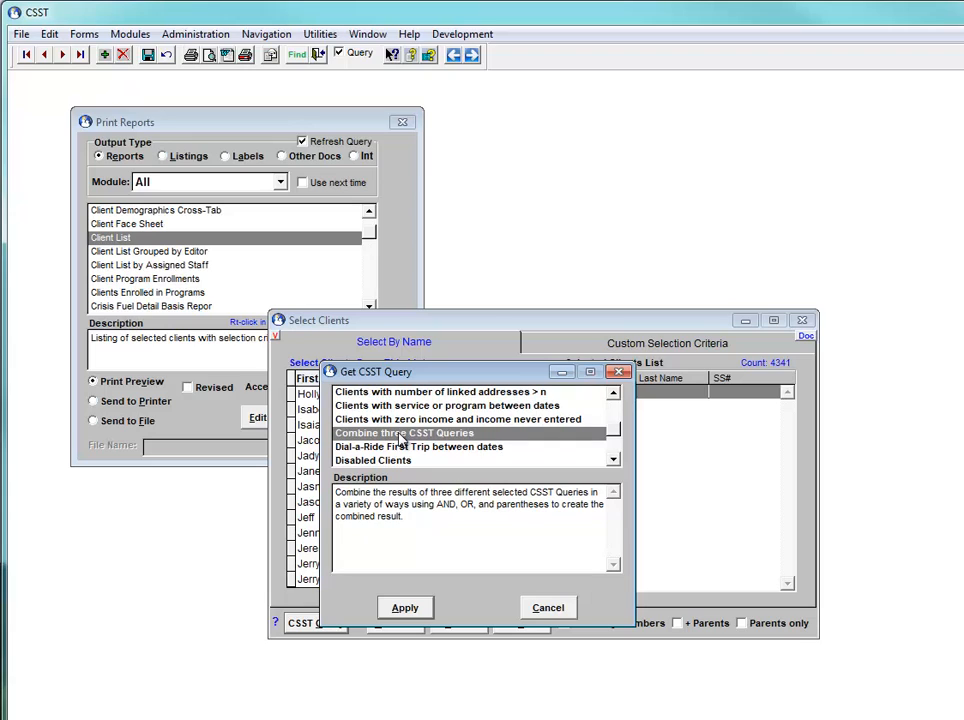
{"action": "left_click", "coordinate": [399, 610]}
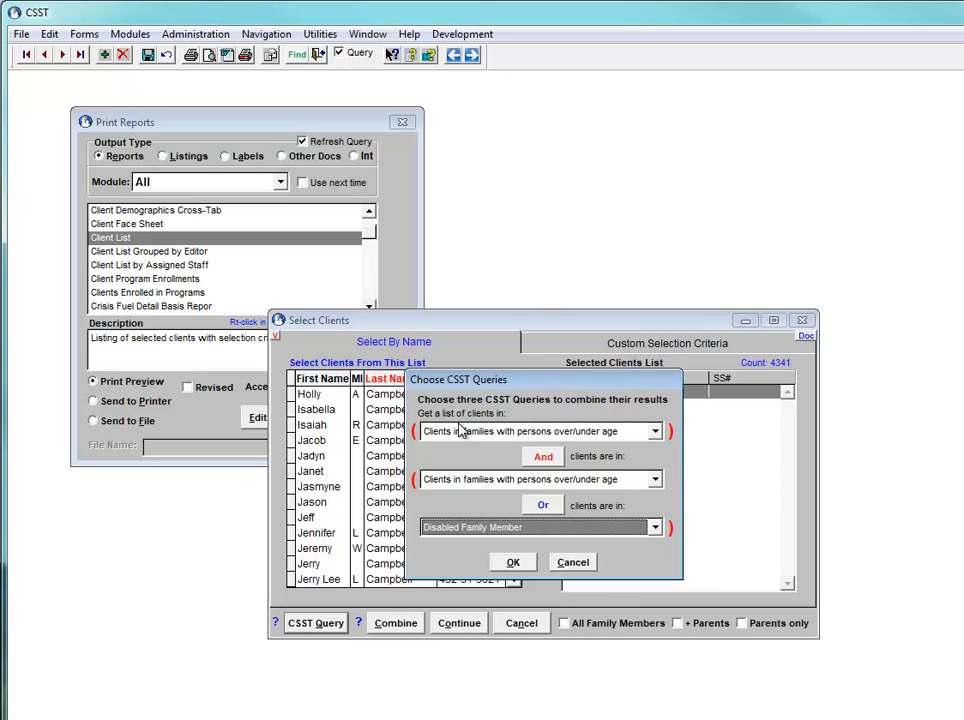
Try And for both operators between the three queries and regroup the queries with the parentheses
{"action": "left_click", "coordinate": [543, 457]}
{"action": "left_click", "coordinate": [546, 505]}
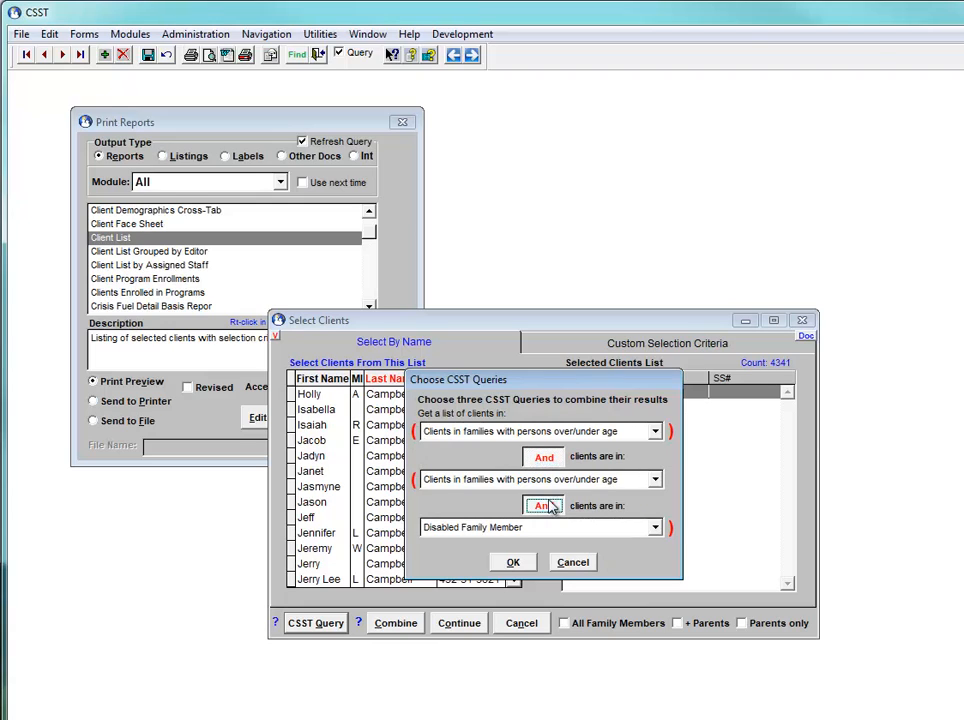
{"action": "left_click", "coordinate": [671, 433]}
{"action": "left_click", "coordinate": [673, 481]}
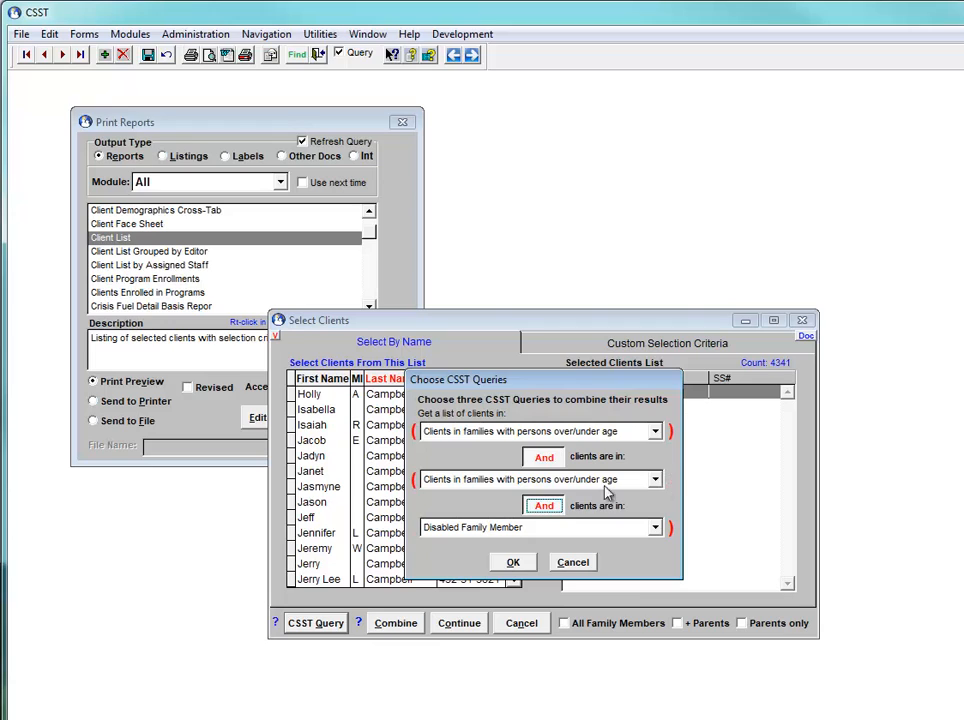
Look through the CSST queries available for the first of the three combined queries
{"action": "left_click", "coordinate": [655, 432]}
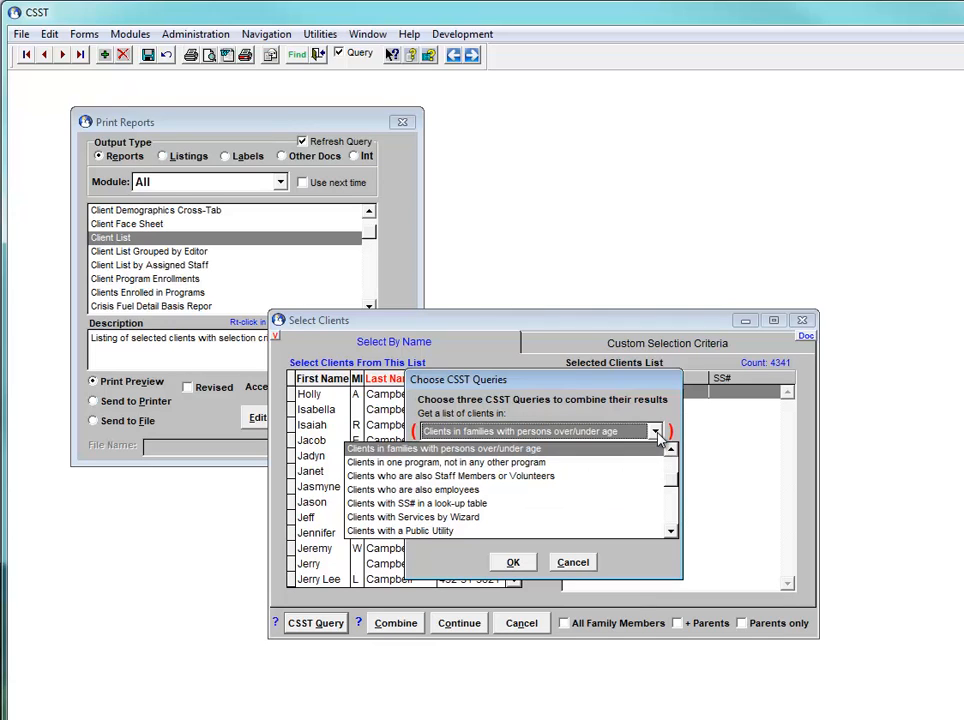
{"action": "left_click", "coordinate": [673, 522]}
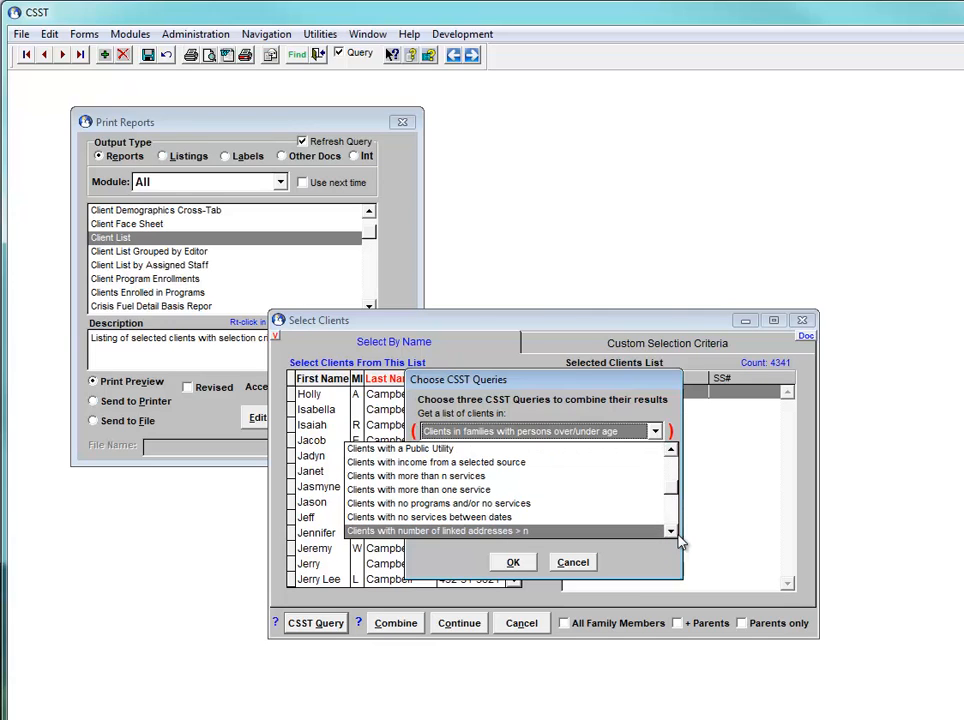
{"action": "left_click", "coordinate": [674, 532]}
{"action": "left_click", "coordinate": [674, 532]}
{"action": "left_click", "coordinate": [674, 532]}
{"action": "left_click", "coordinate": [674, 532]}
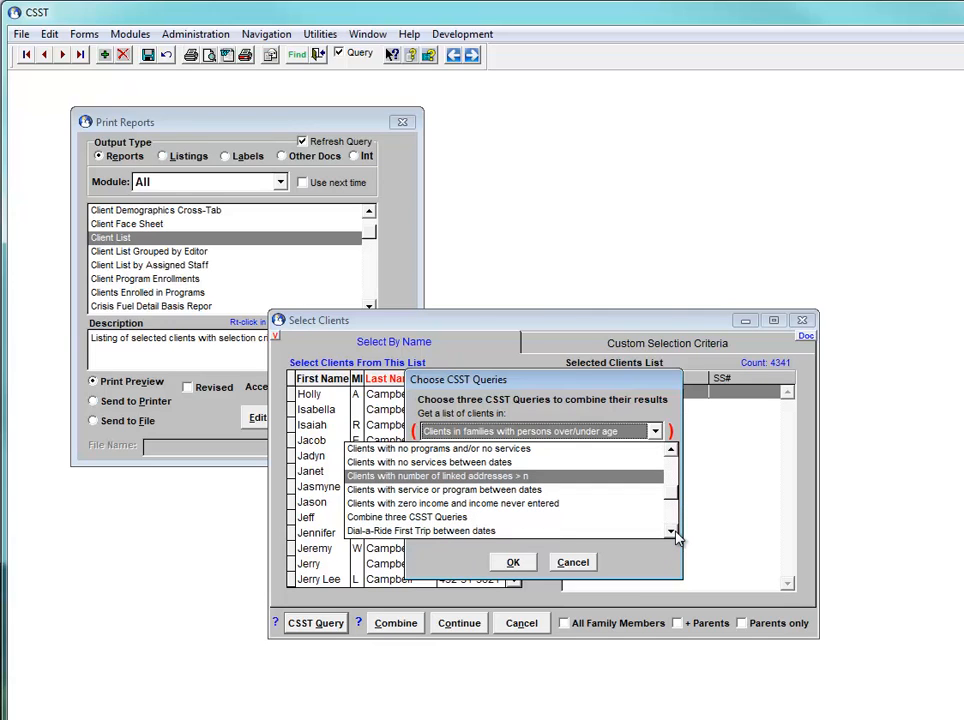
{"action": "left_click", "coordinate": [674, 532]}
{"action": "left_click", "coordinate": [674, 532]}
{"action": "left_click", "coordinate": [674, 532]}
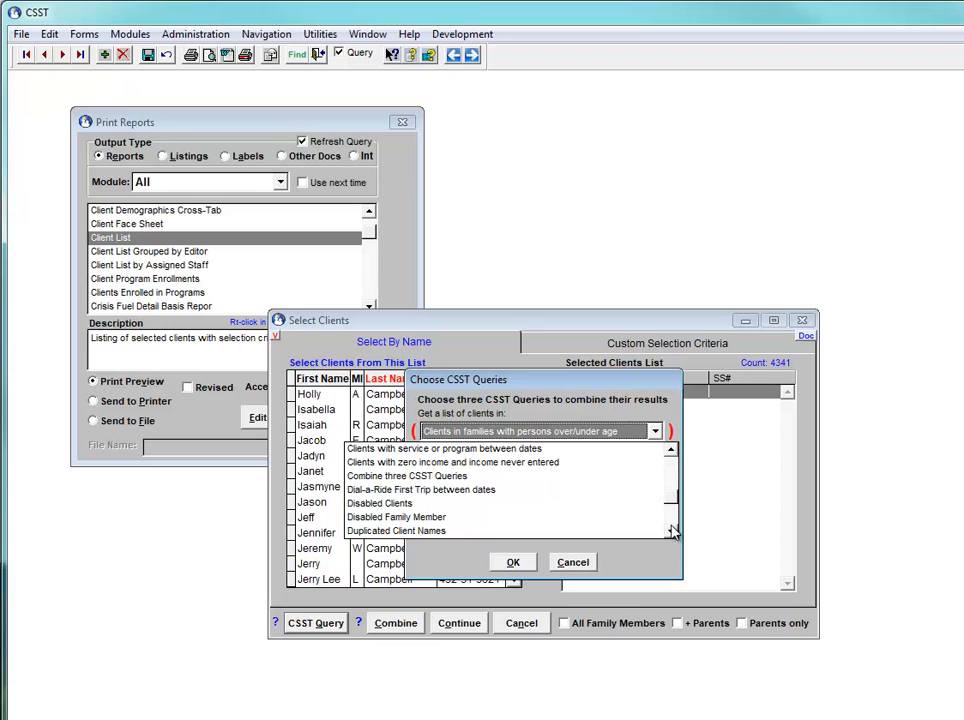
{"action": "left_click", "coordinate": [672, 451]}
{"action": "left_click", "coordinate": [672, 451]}
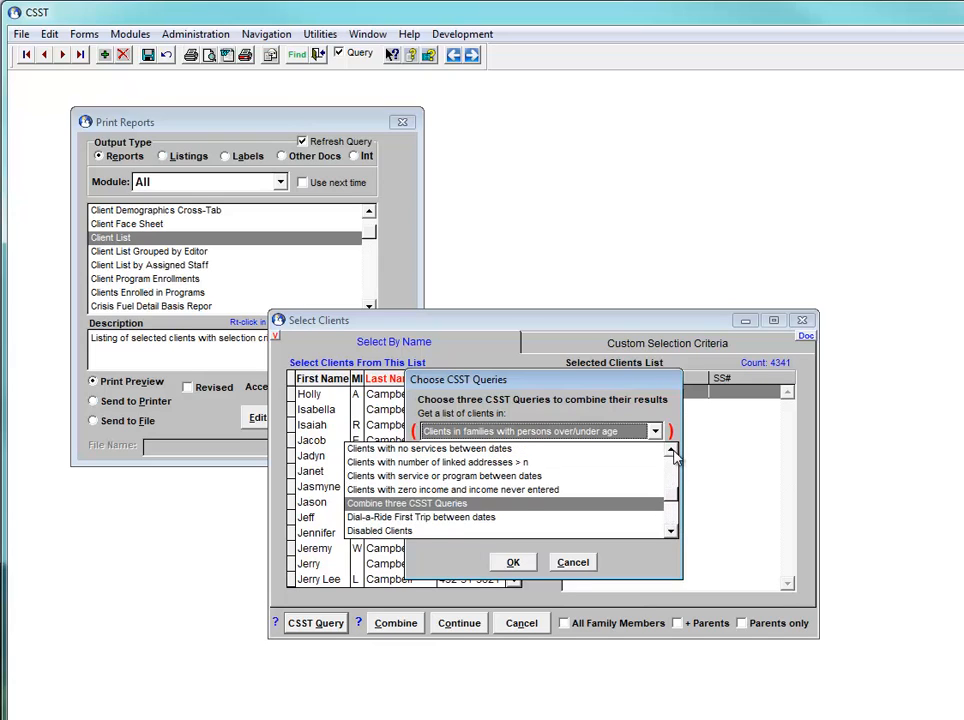
{"action": "left_click", "coordinate": [672, 451]}
{"action": "left_click", "coordinate": [672, 451]}
{"action": "left_click", "coordinate": [672, 451]}
{"action": "left_click", "coordinate": [672, 451]}
{"action": "left_click", "coordinate": [672, 451]}
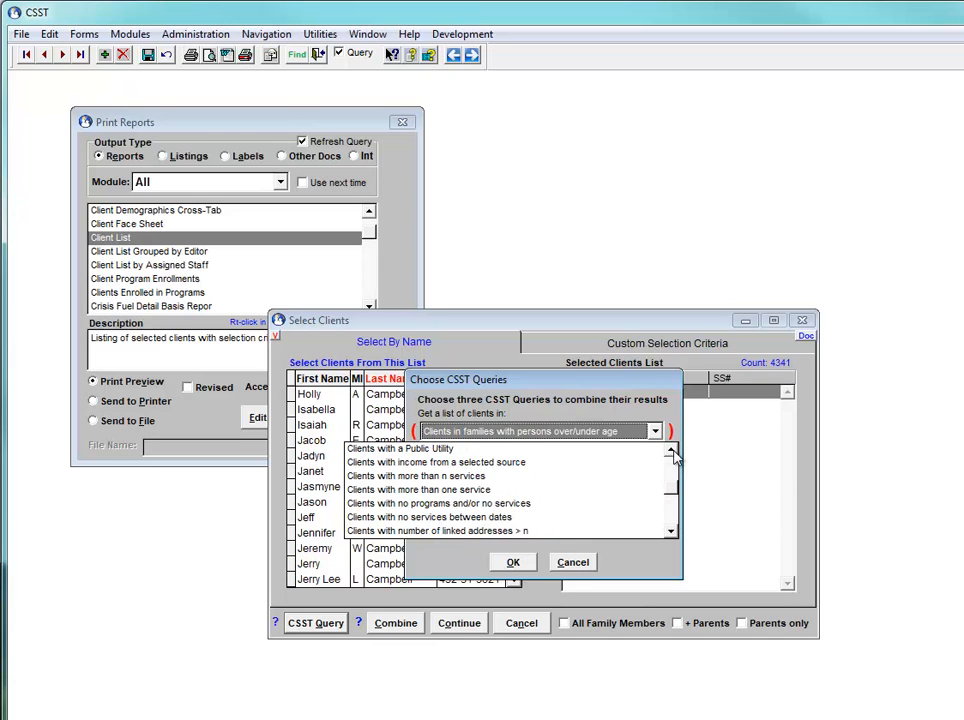
{"action": "left_click", "coordinate": [672, 451]}
{"action": "left_click", "coordinate": [672, 451]}
{"action": "left_click", "coordinate": [672, 451]}
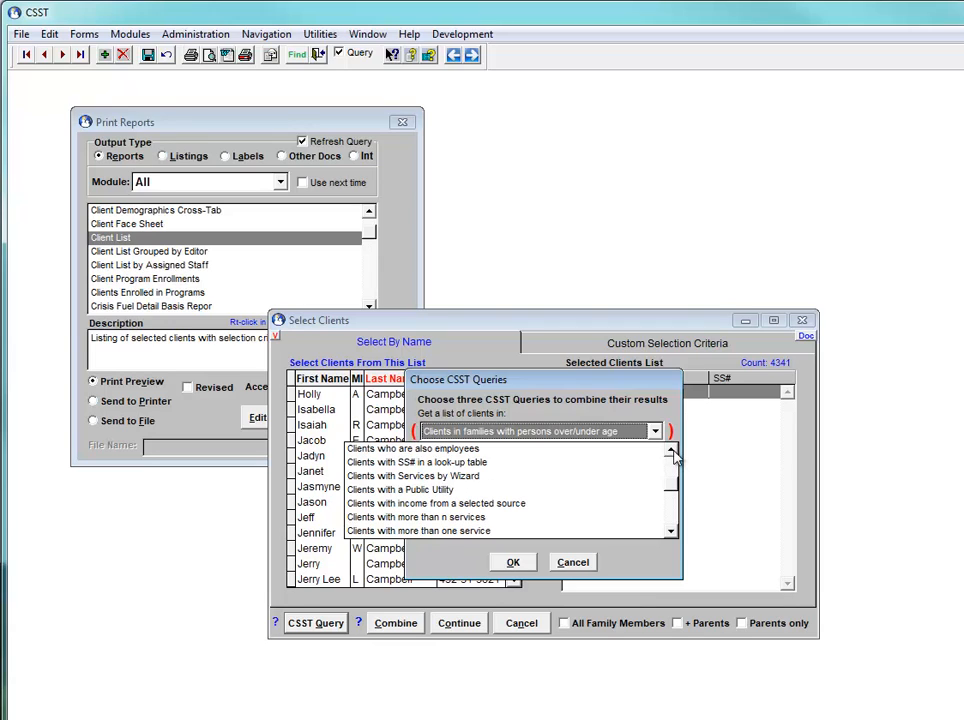
{"action": "left_click", "coordinate": [672, 451]}
{"action": "left_click", "coordinate": [672, 451]}
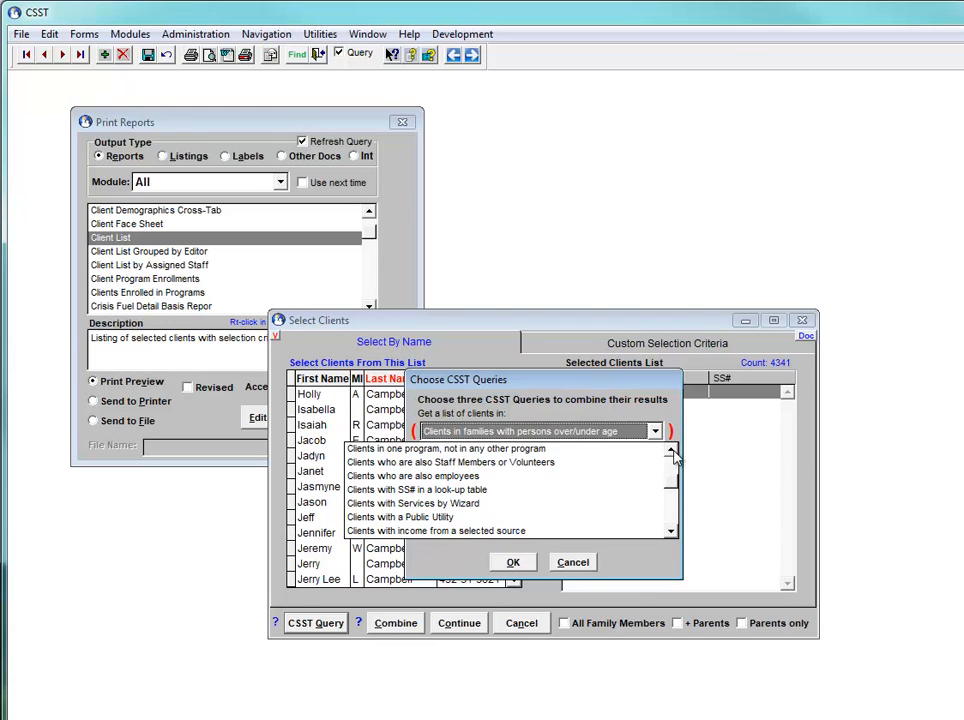
{"action": "left_click", "coordinate": [672, 451]}
{"action": "left_click", "coordinate": [672, 451]}
{"action": "left_click", "coordinate": [672, 451]}
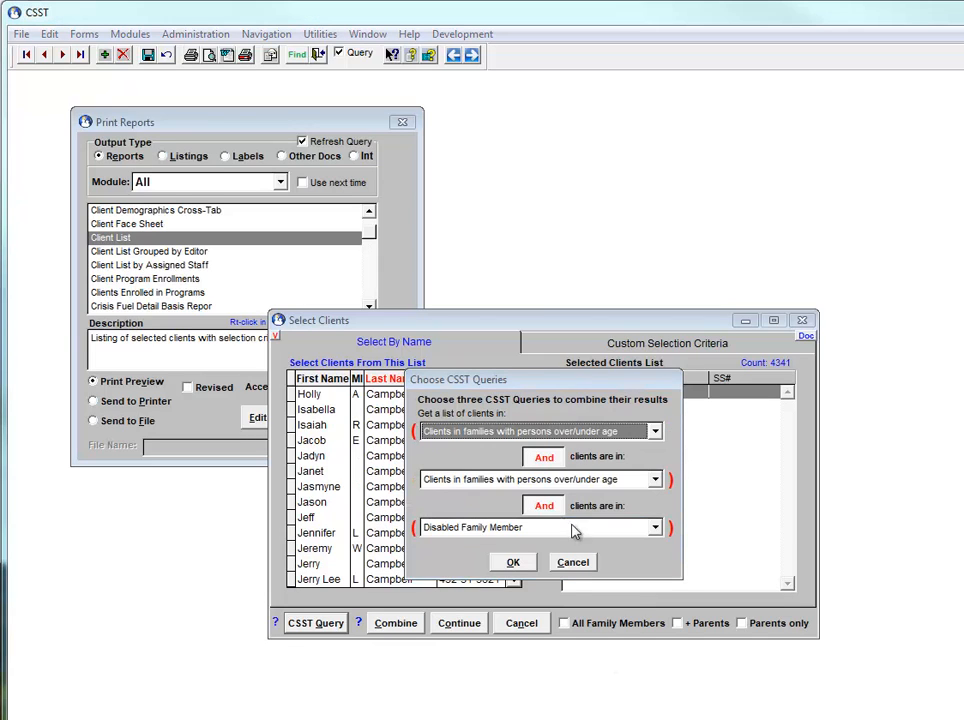
{"action": "left_click", "coordinate": [656, 431]}
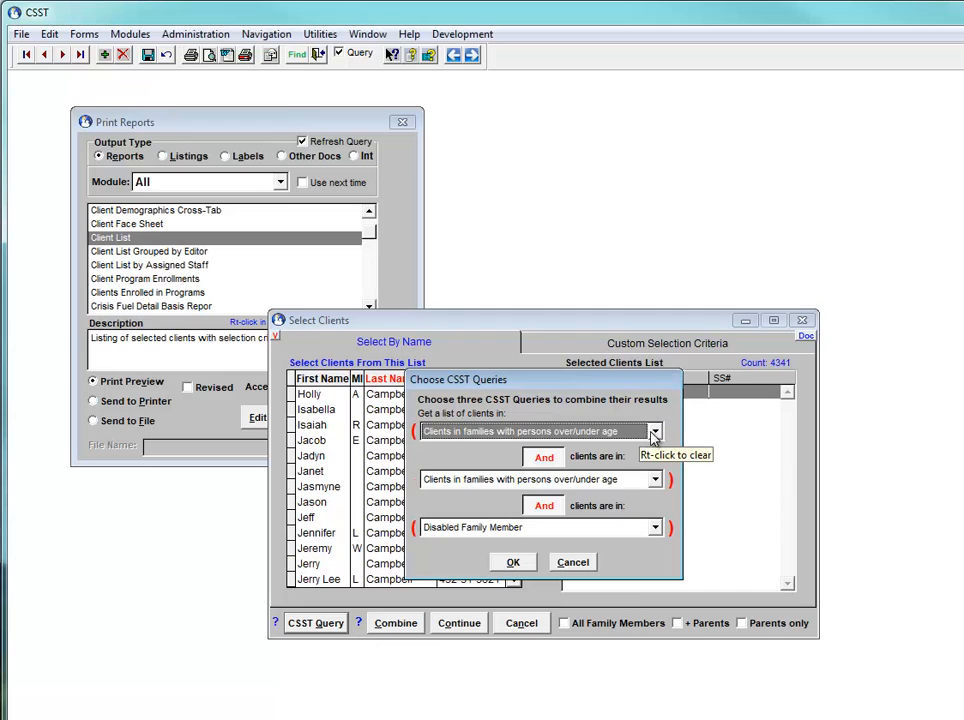
{"action": "left_click", "coordinate": [654, 432]}
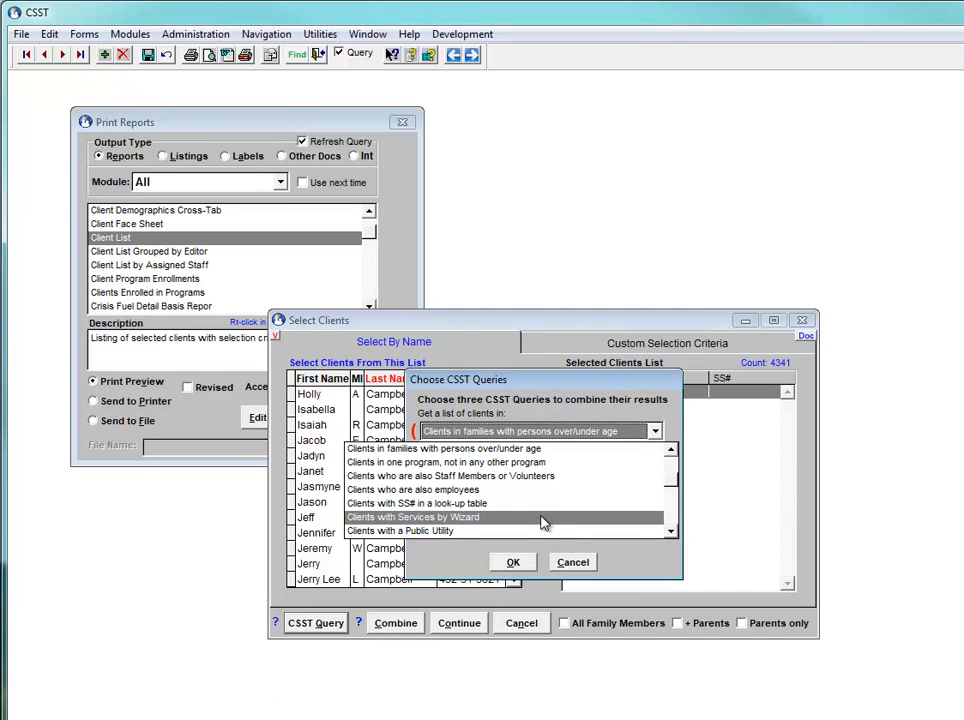
{"action": "left_click", "coordinate": [672, 533]}
{"action": "left_click", "coordinate": [672, 533]}
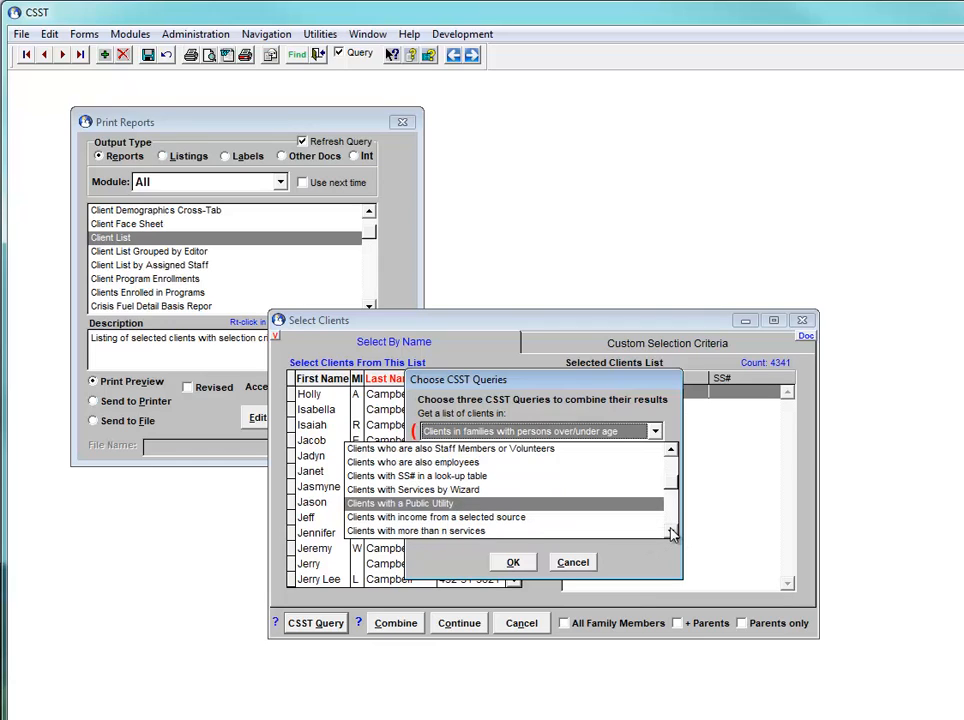
{"action": "left_click", "coordinate": [672, 533]}
{"action": "left_click", "coordinate": [672, 533]}
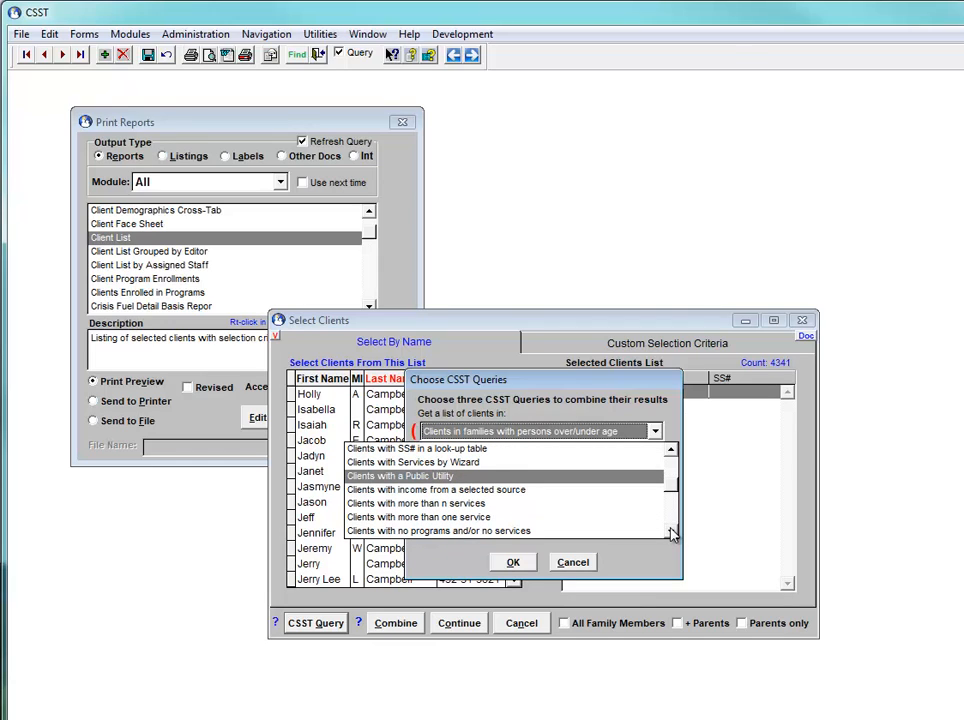
{"action": "left_click", "coordinate": [672, 533]}
{"action": "left_click", "coordinate": [672, 533]}
{"action": "left_click", "coordinate": [672, 533]}
{"action": "left_click", "coordinate": [672, 533]}
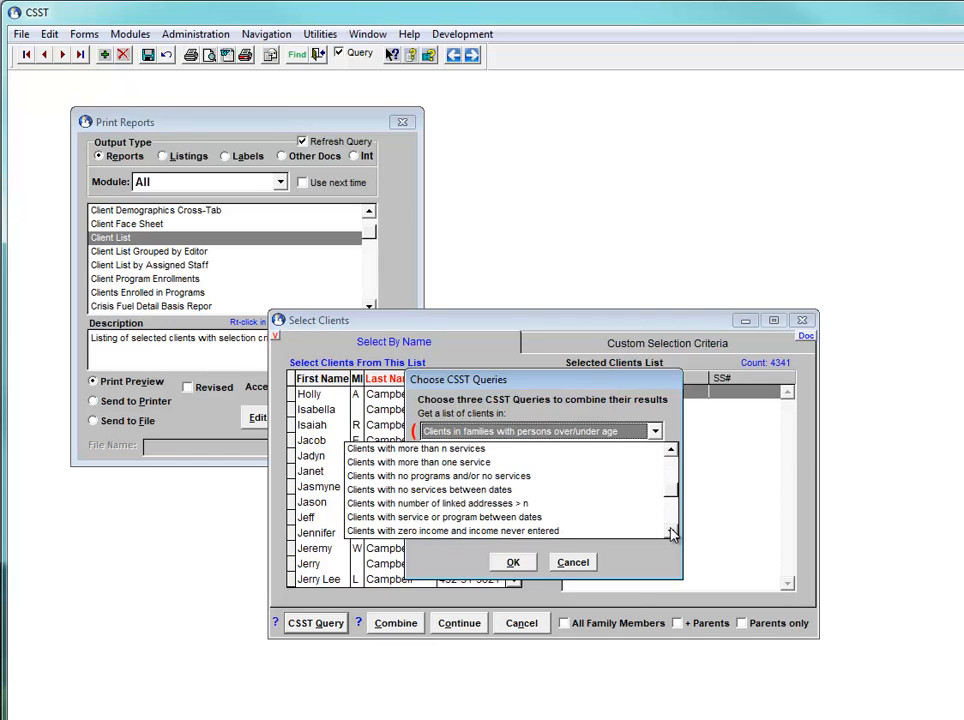
{"action": "left_click", "coordinate": [672, 533]}
{"action": "left_click", "coordinate": [672, 533]}
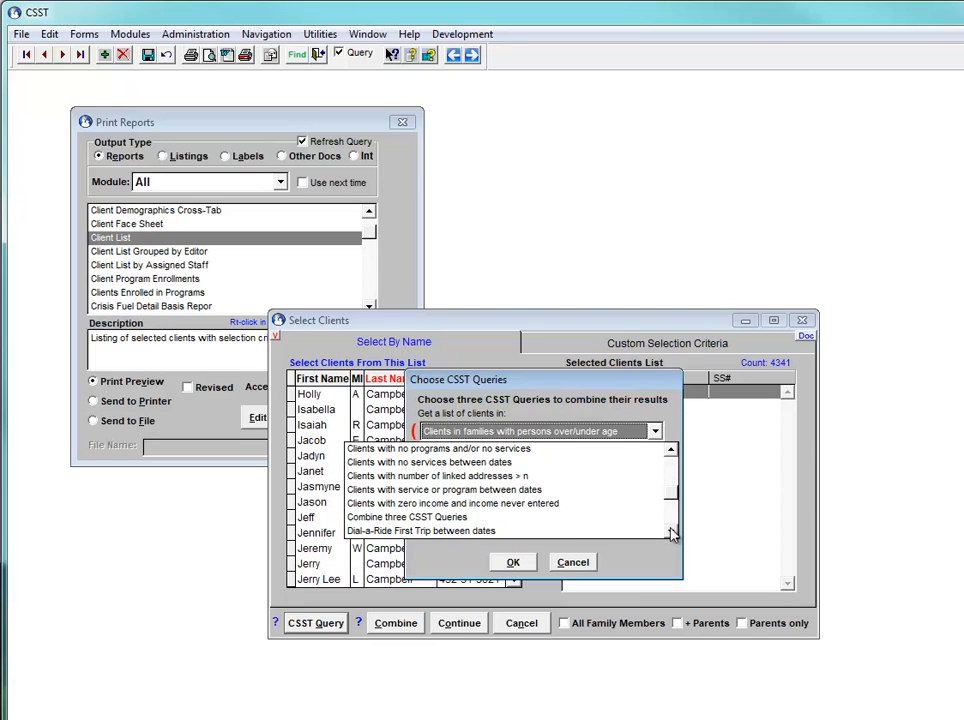
{"action": "left_click", "coordinate": [672, 533]}
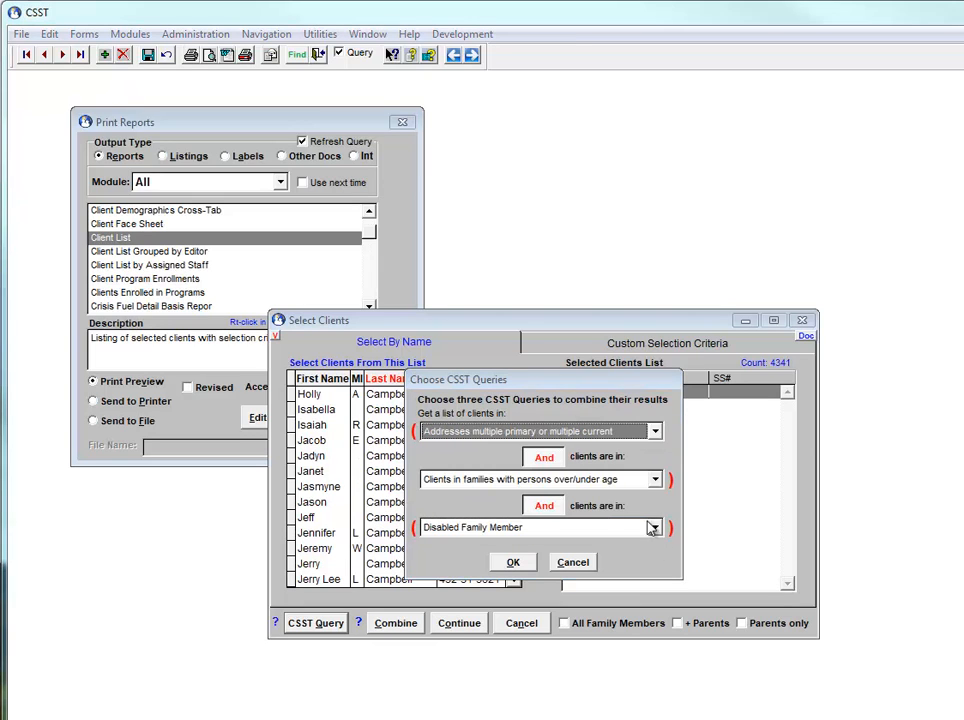
Choose Clients in families with persons over/under age as the first query and join all three queries with Or
{"action": "left_click", "coordinate": [656, 433]}
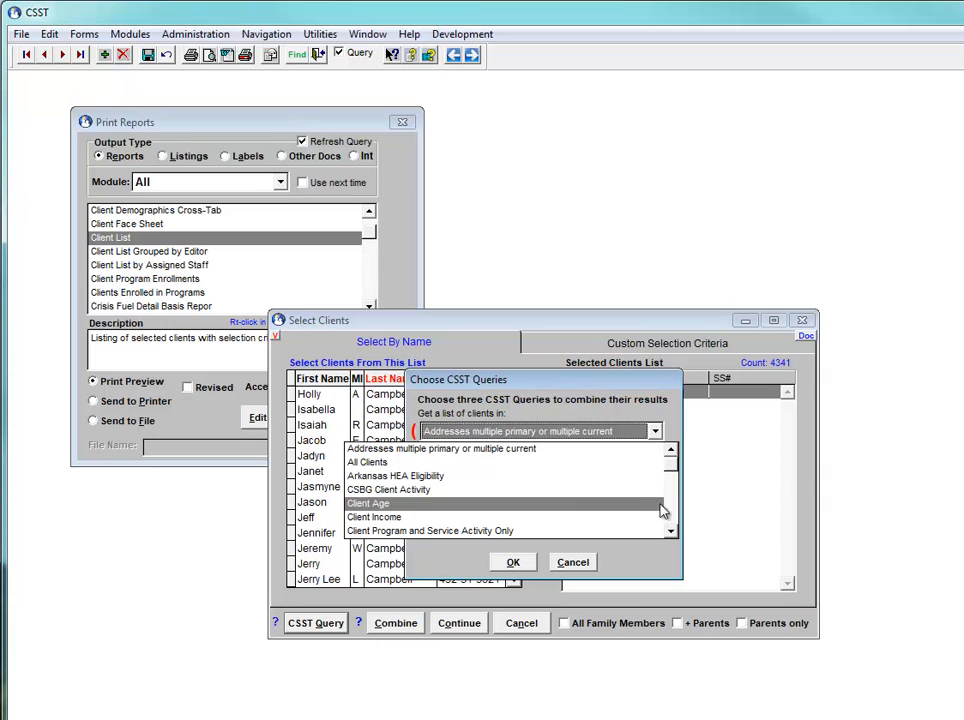
{"action": "scroll", "coordinate": [660, 508], "scroll_direction": "down", "scroll_amount": 2}
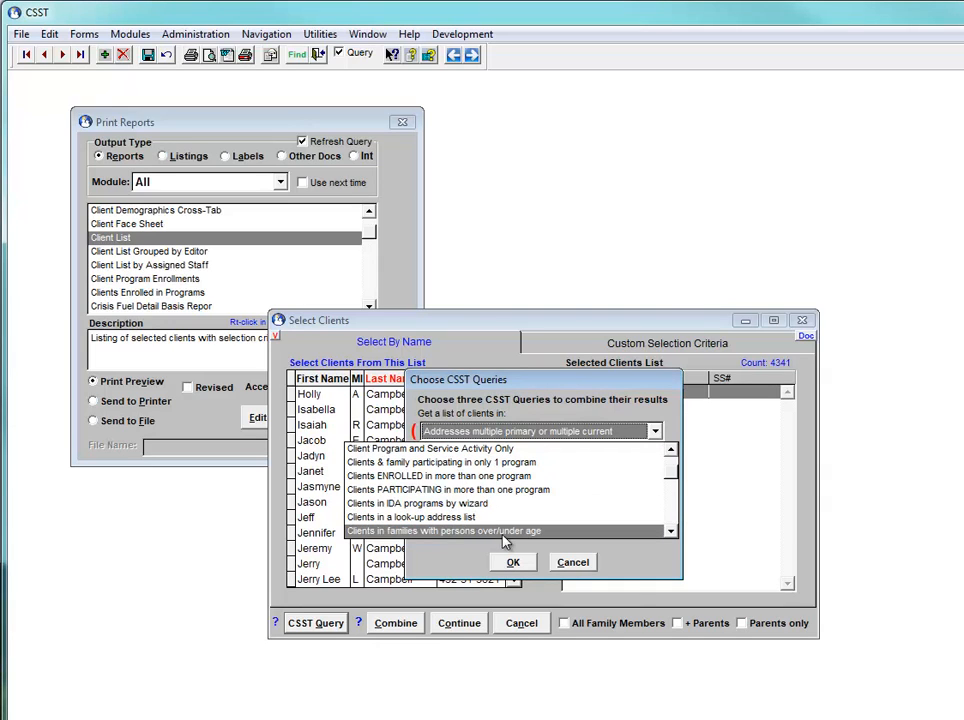
{"action": "left_click", "coordinate": [520, 531]}
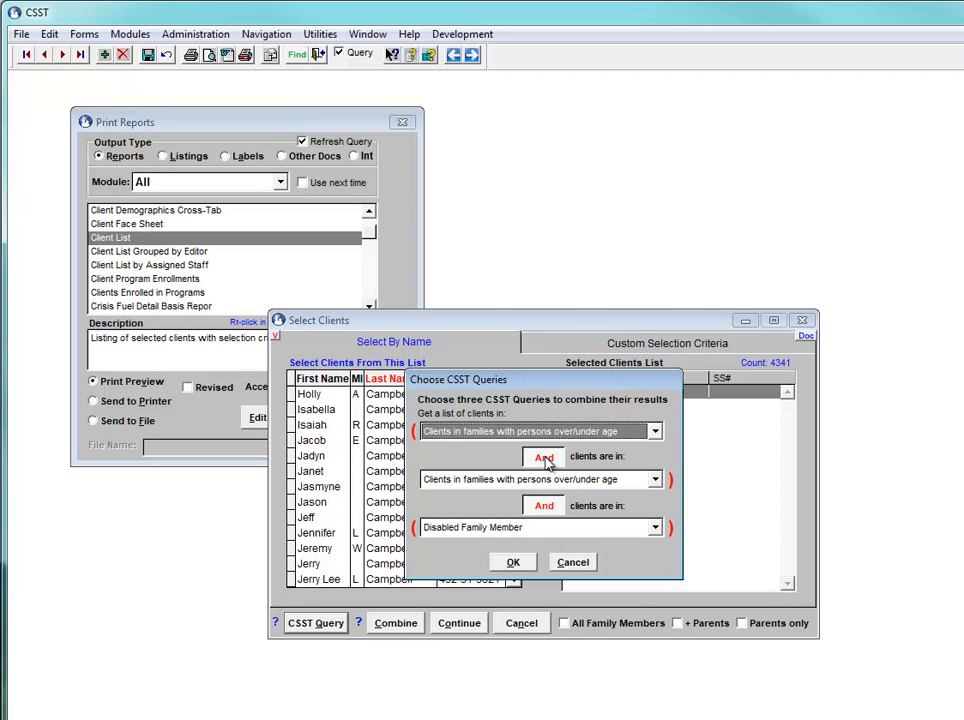
{"action": "left_click", "coordinate": [545, 458]}
{"action": "left_click", "coordinate": [545, 507]}
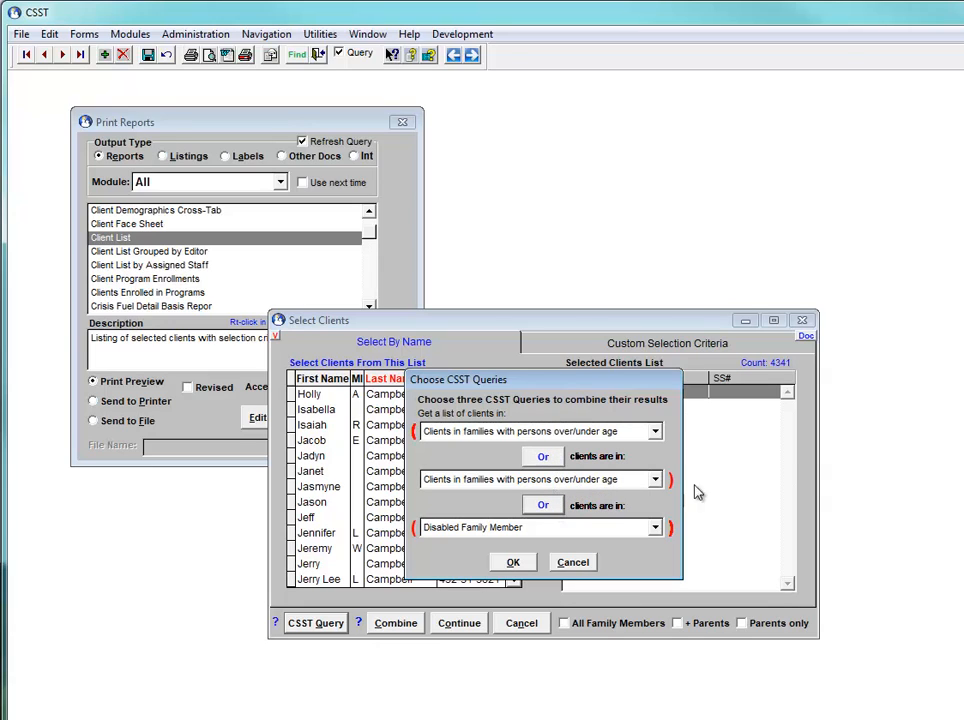
Choose Clients in families with persons over/under age as the second query and Disabled Family Member as the third
{"action": "left_click", "coordinate": [656, 481]}
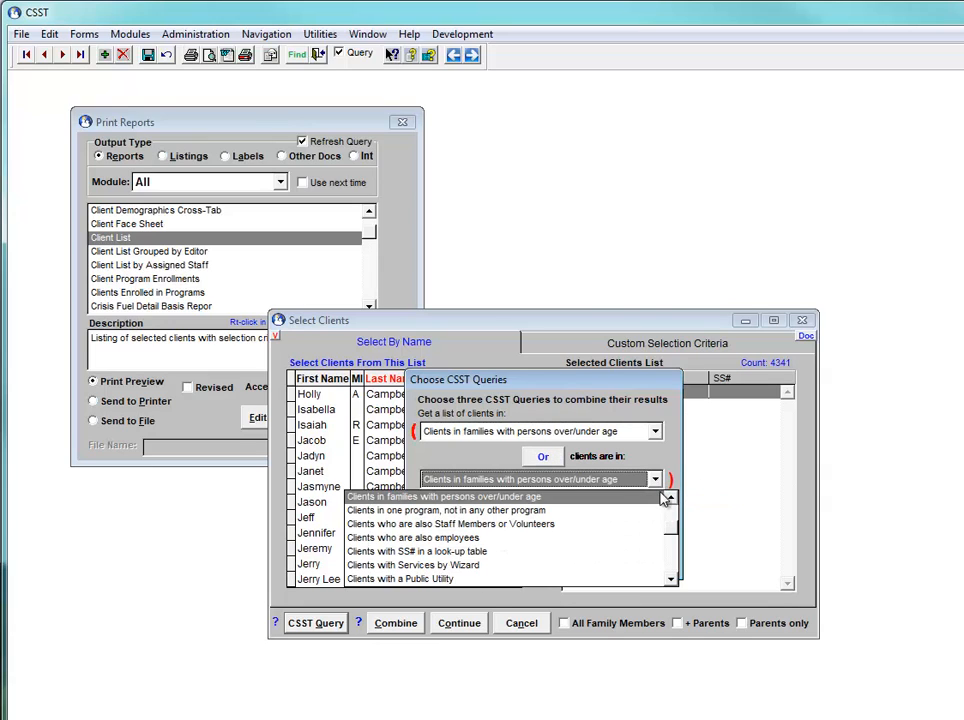
{"action": "left_click", "coordinate": [537, 500]}
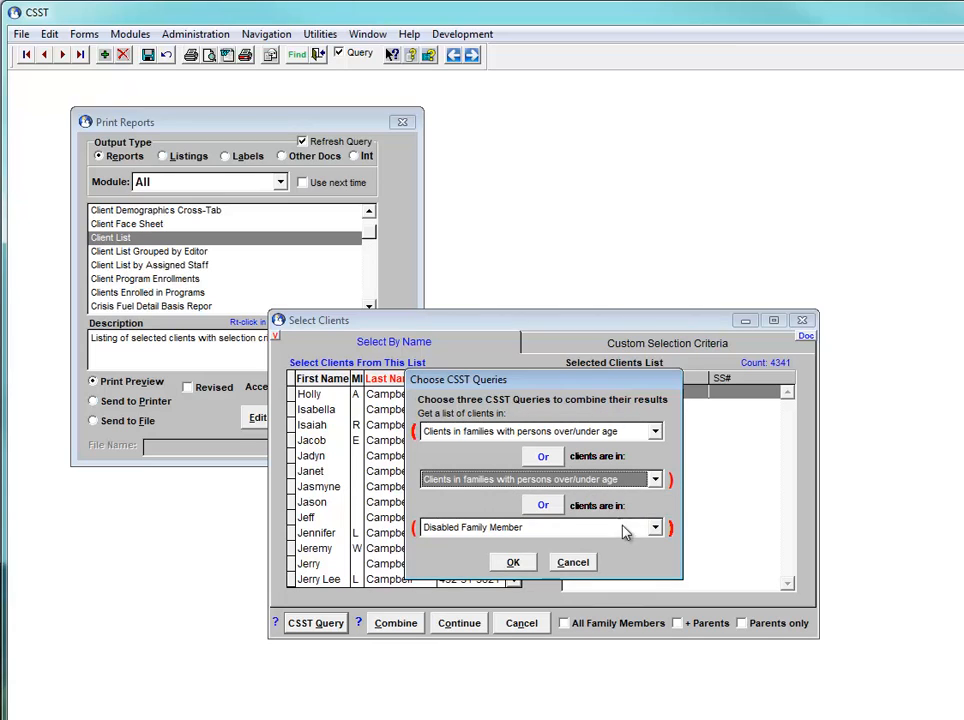
{"action": "left_click", "coordinate": [655, 530]}
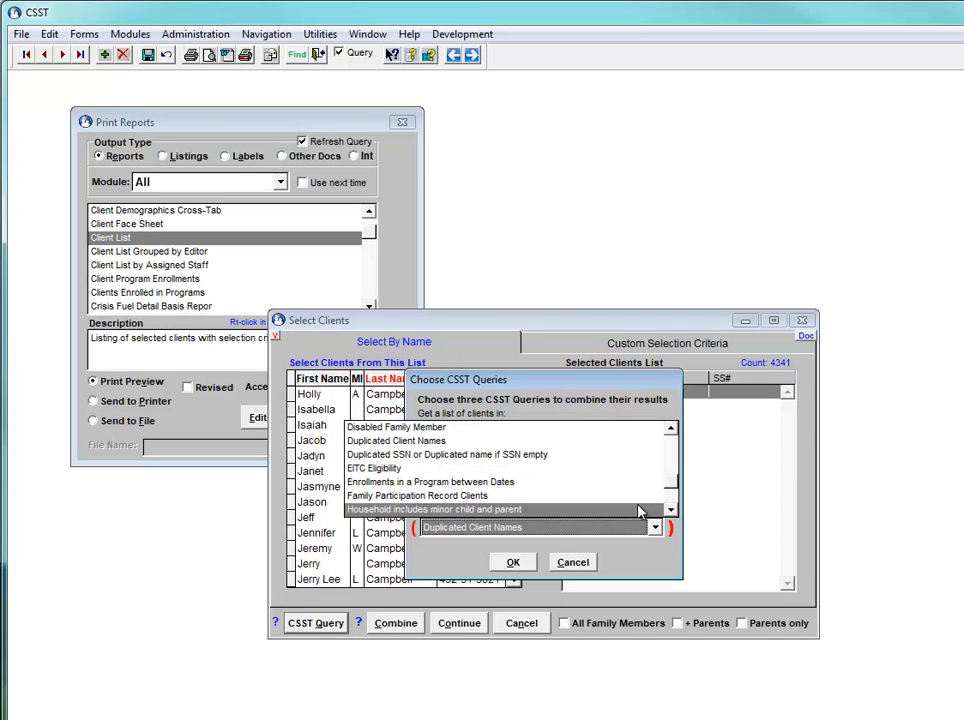
{"action": "left_click", "coordinate": [473, 430]}
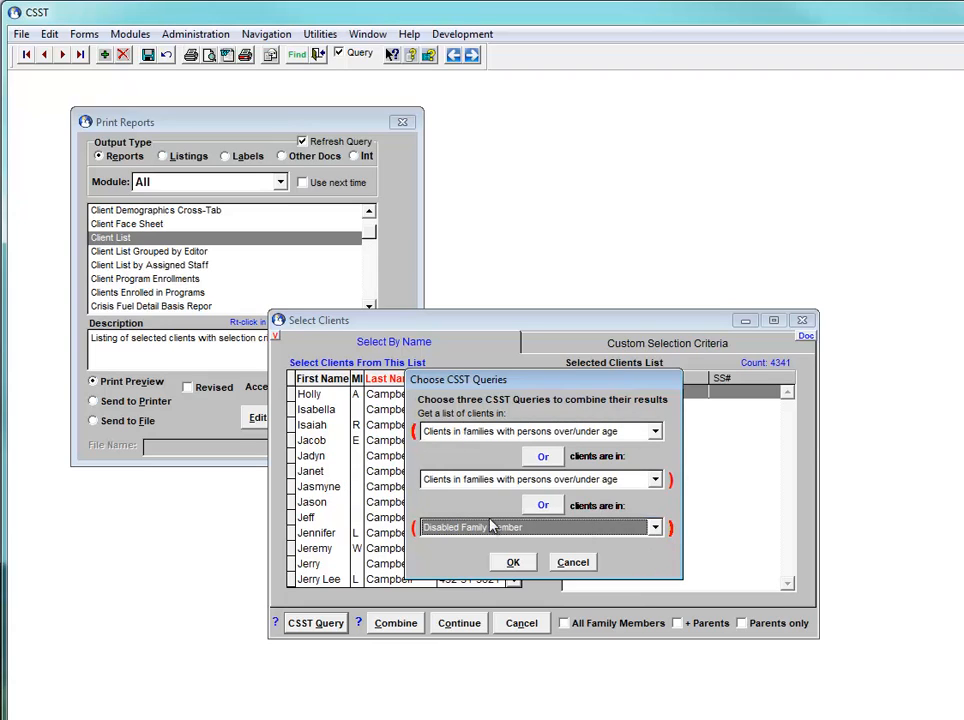
Group the second and third queries in parentheses, trying And as the first operator and setting it back to Or
{"action": "left_click", "coordinate": [544, 458]}
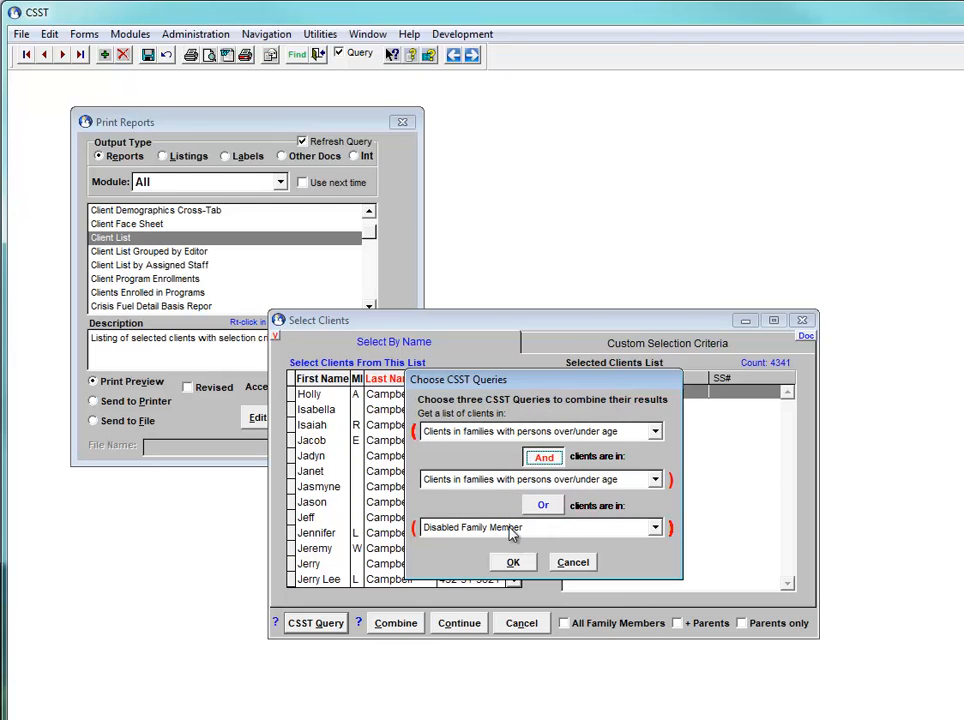
{"action": "left_click", "coordinate": [671, 482]}
{"action": "left_click", "coordinate": [548, 457]}
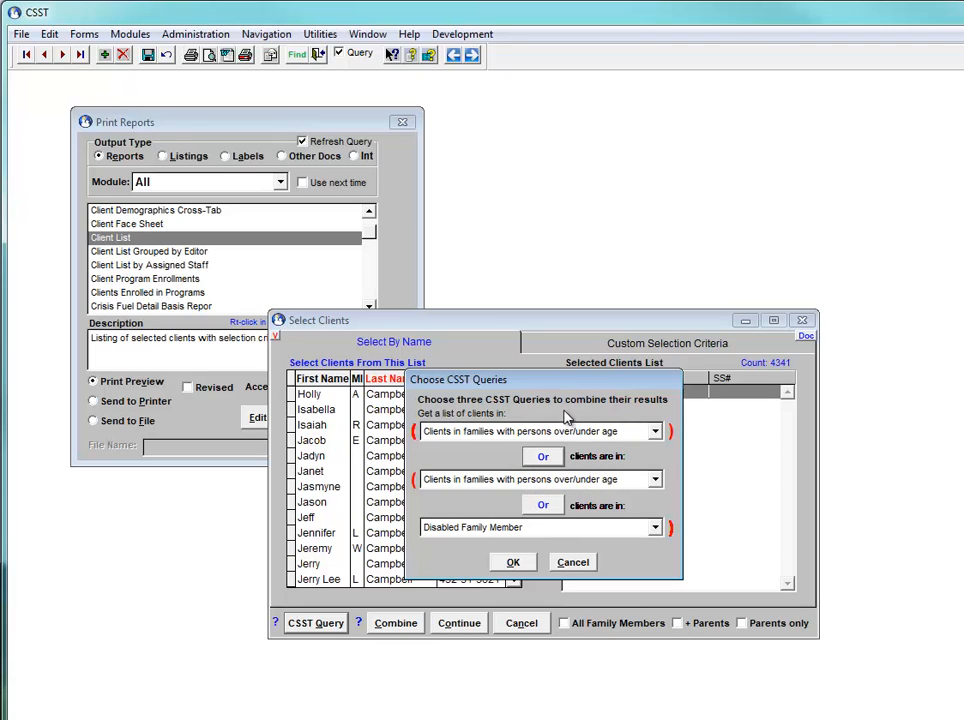
Run the combined query with at least one family member under 15 for the first query and over 65 for the second
{"action": "left_click", "coordinate": [514, 563]}
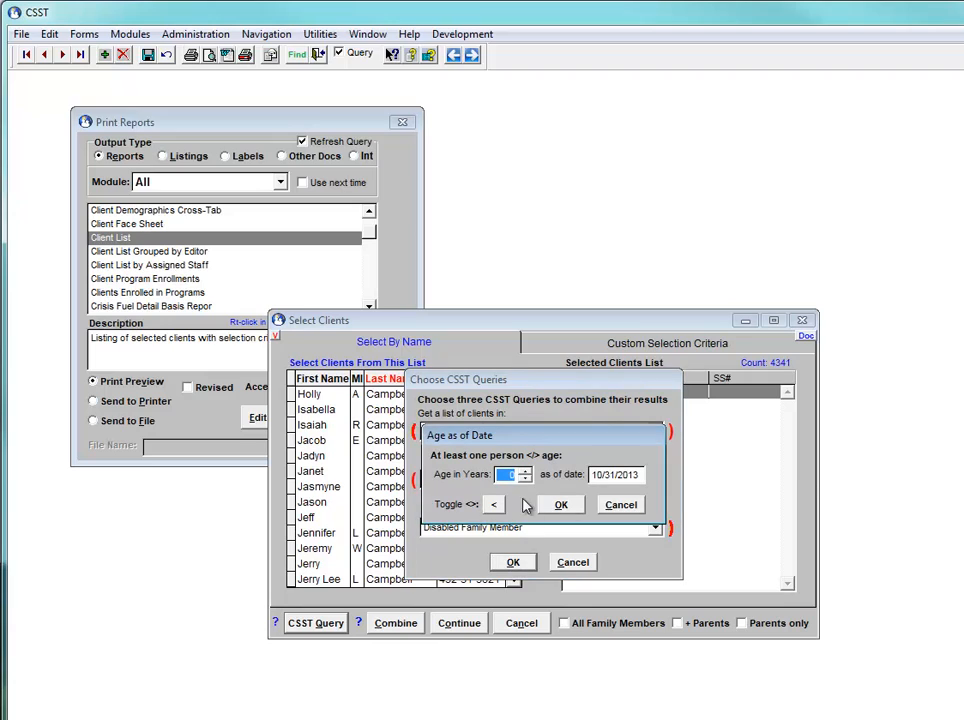
{"action": "type", "text": "15"}
{"action": "left_click", "coordinate": [563, 505]}
{"action": "type", "text": "65"}
{"action": "left_click", "coordinate": [497, 505]}
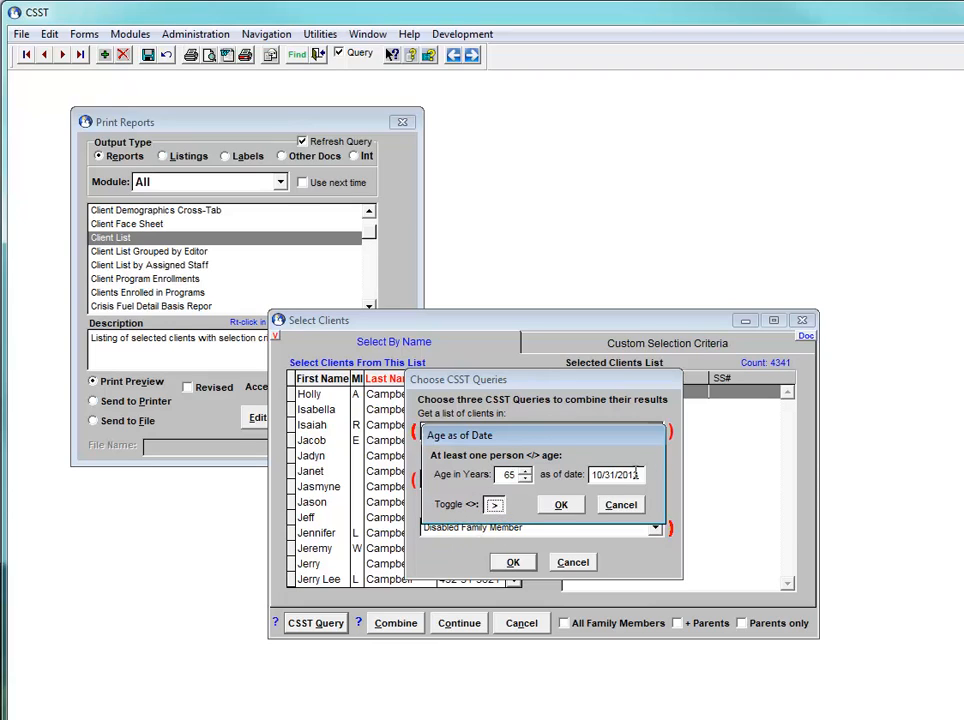
{"action": "left_click", "coordinate": [561, 505]}
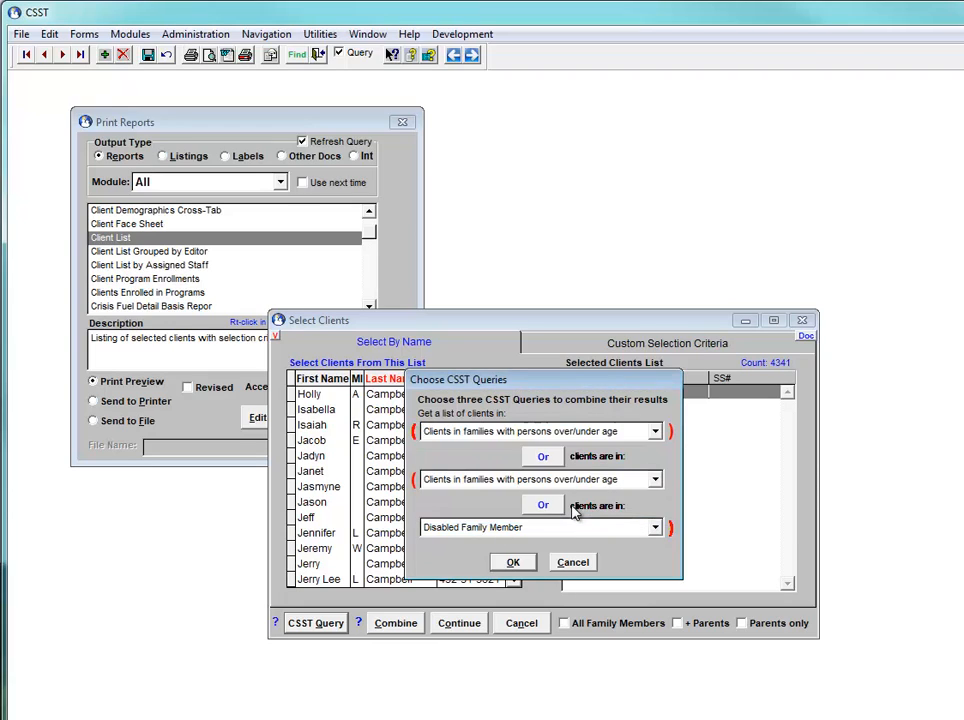
{"action": "key", "text": "Return"}
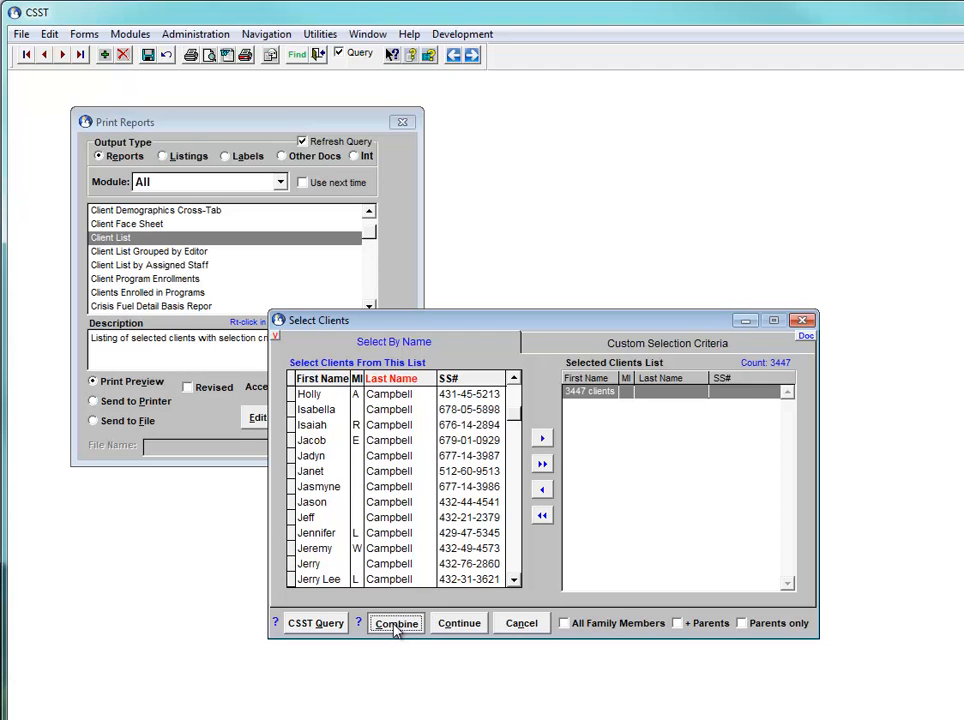
Combine the current client selection with the saved Head of Household filter set, keeping only clients in both
{"action": "left_click", "coordinate": [396, 624]}
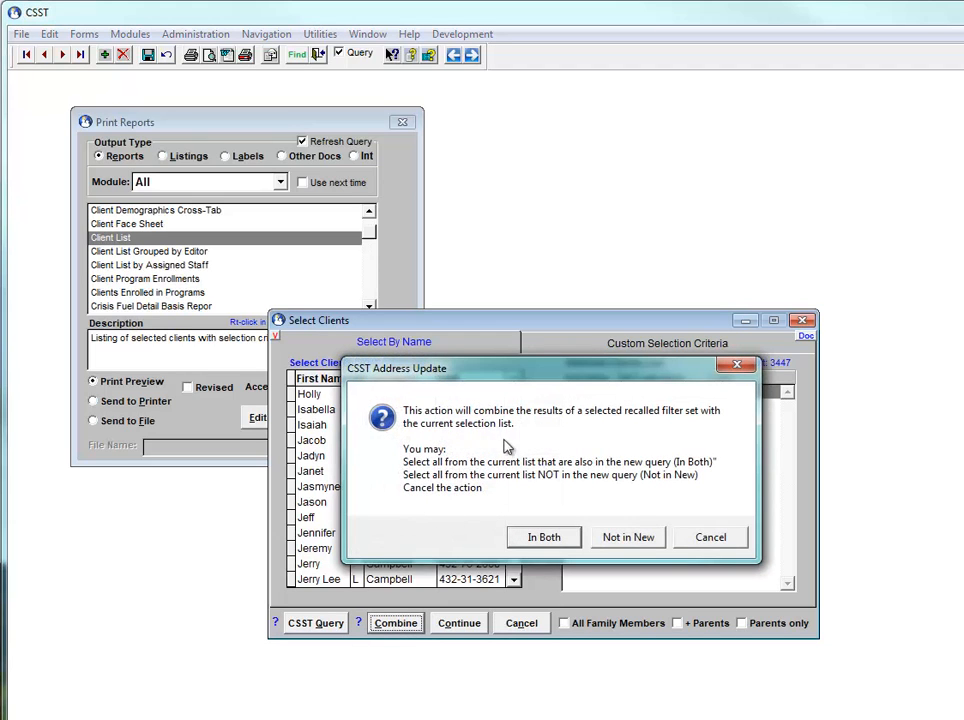
{"action": "left_click", "coordinate": [540, 537]}
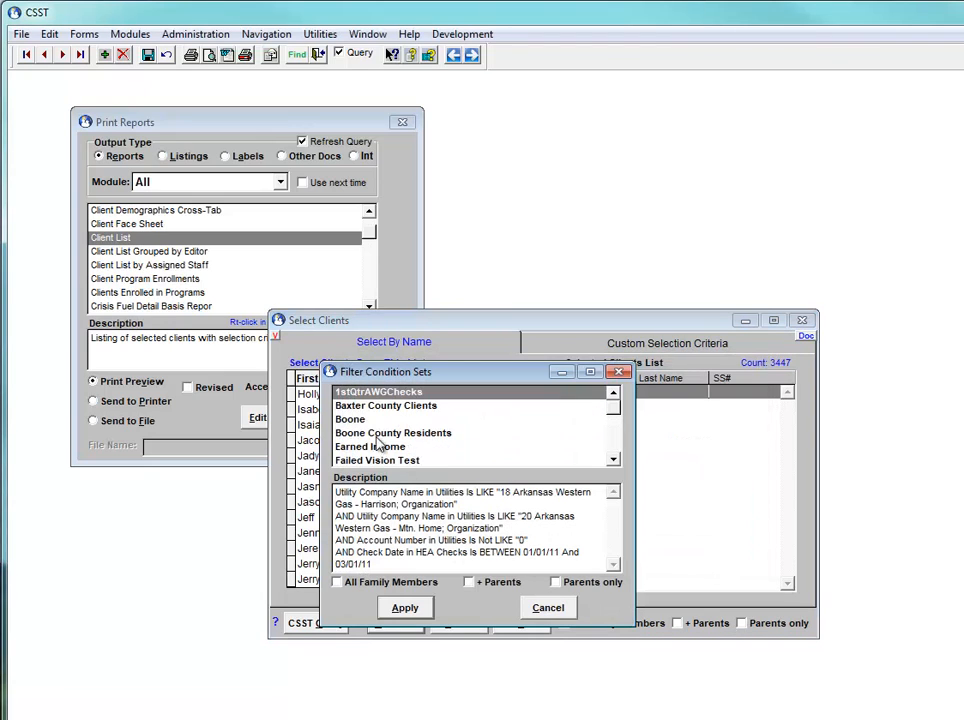
{"action": "scroll", "coordinate": [619, 443], "scroll_direction": "down", "scroll_amount": 2}
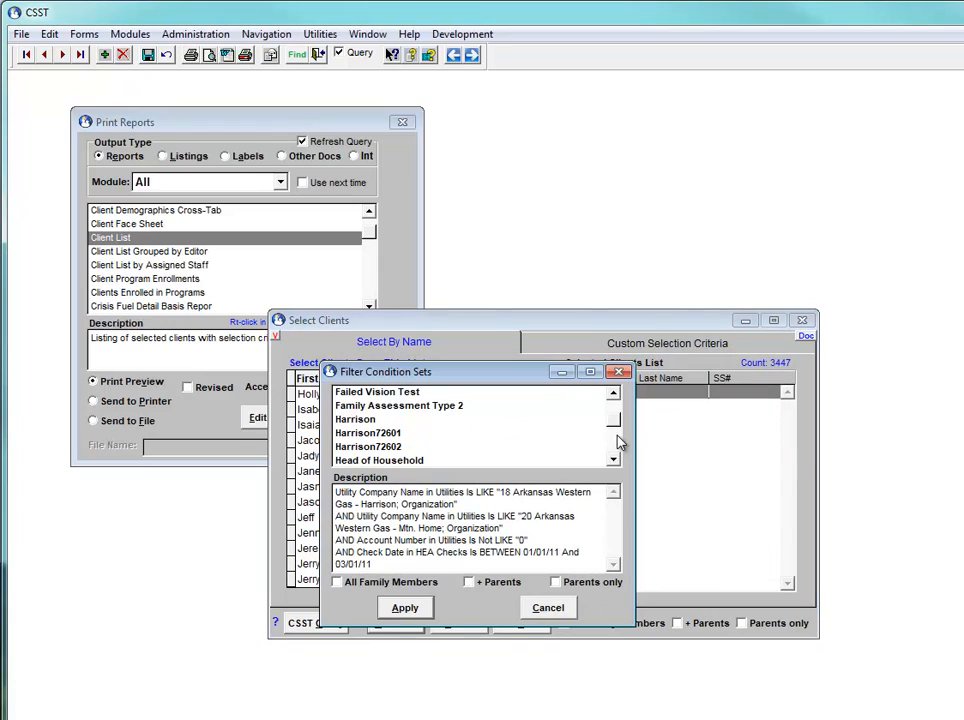
{"action": "left_click", "coordinate": [445, 460]}
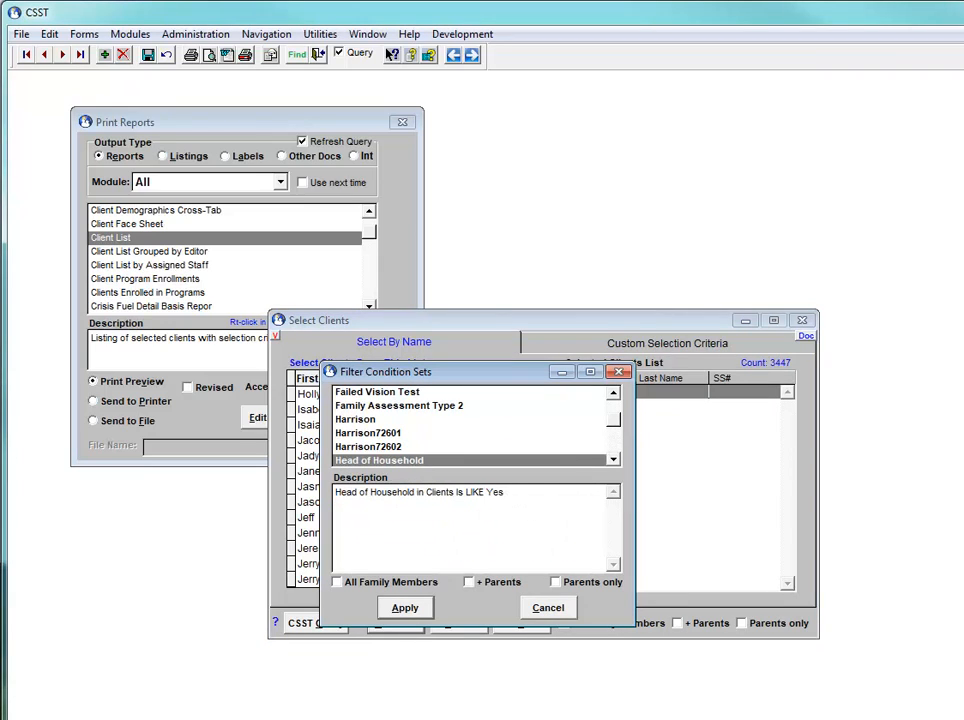
{"action": "left_click", "coordinate": [403, 609]}
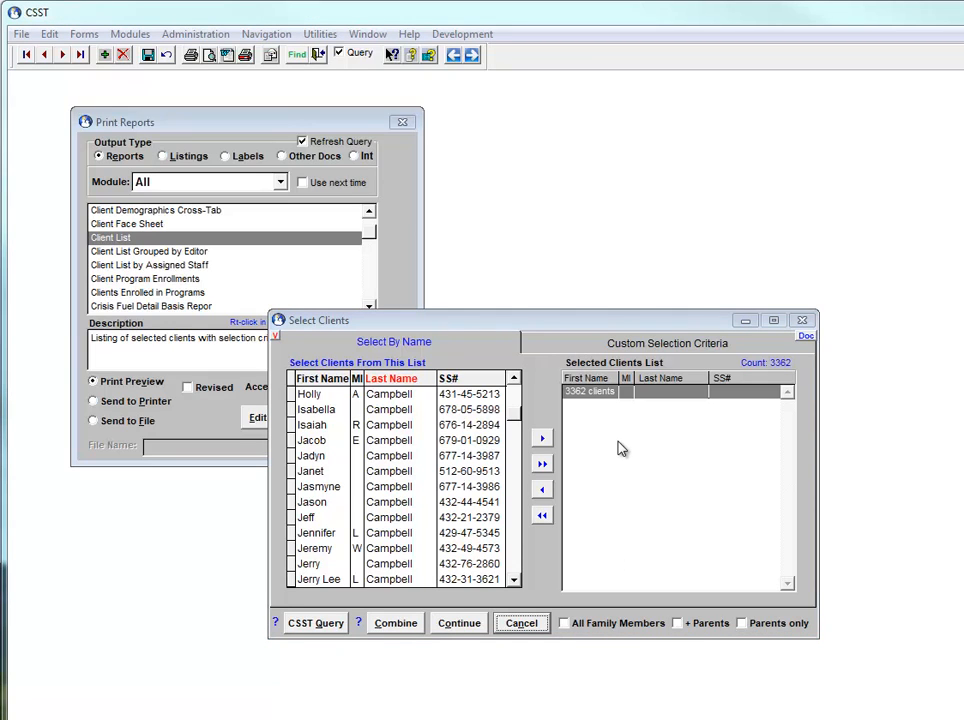
Review the custom selection criteria behind the combined client selection and carry the selected clients into the report wizard
{"action": "left_click", "coordinate": [627, 345]}
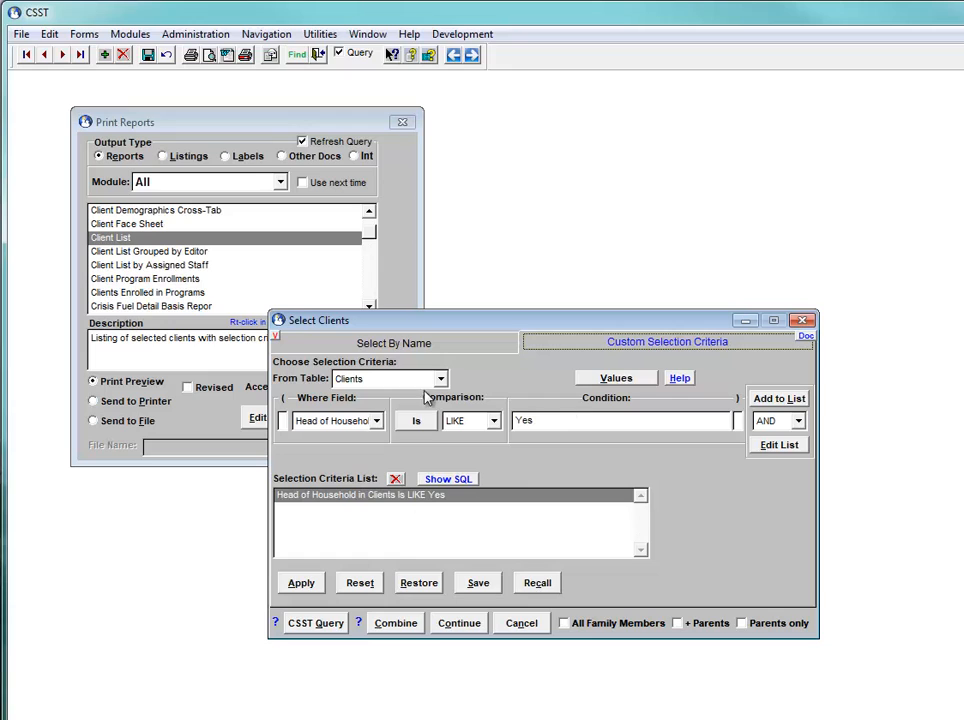
{"action": "left_click", "coordinate": [428, 343]}
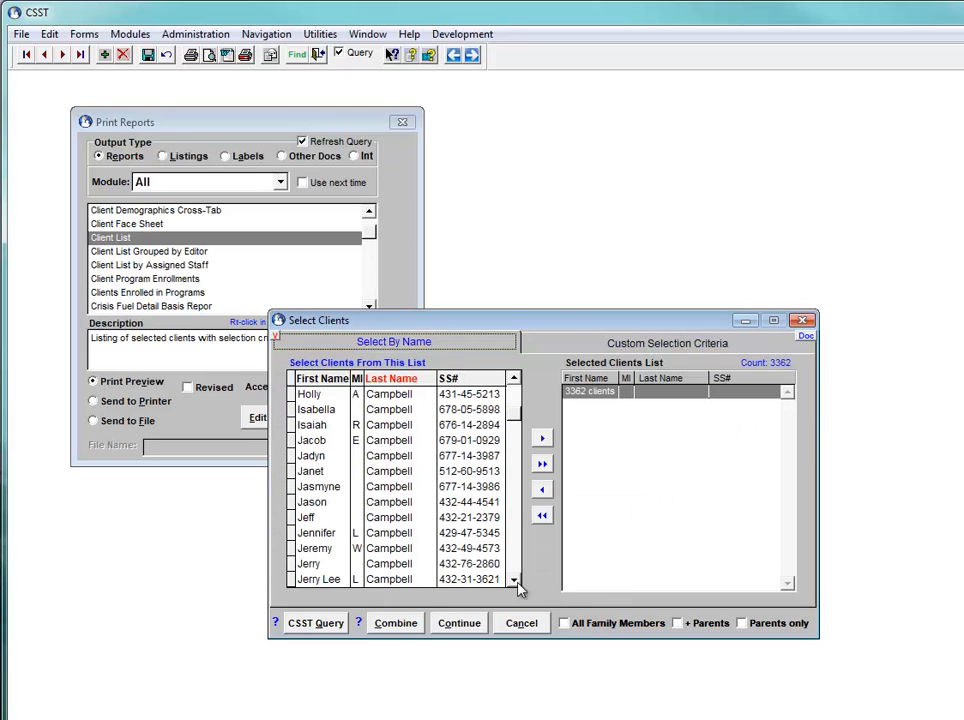
{"action": "left_click", "coordinate": [458, 624]}
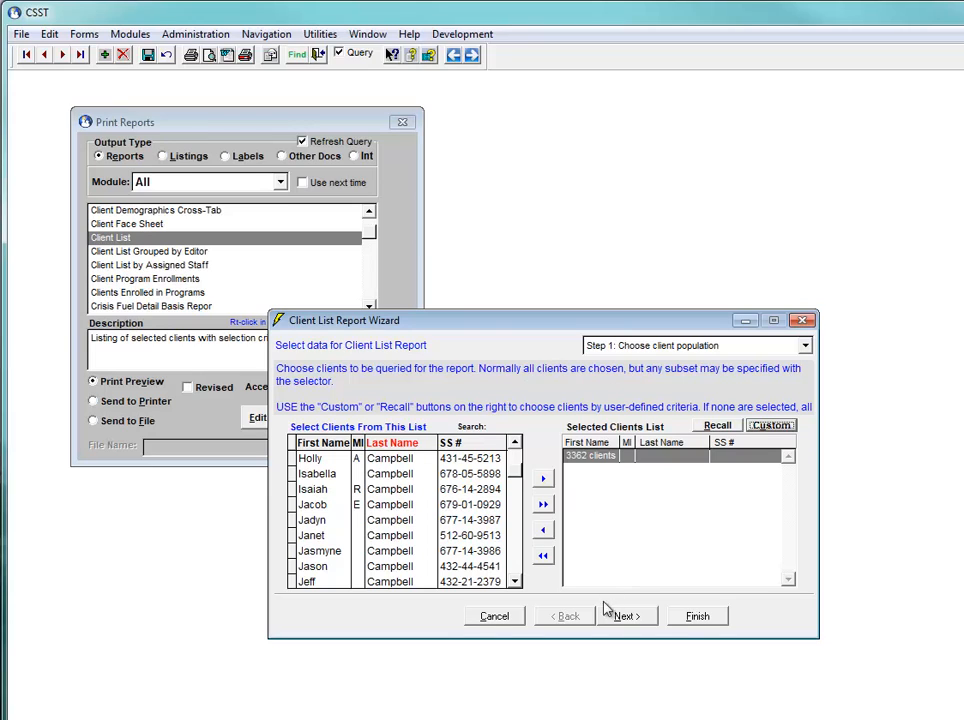
Set the report format to Client List and cancel the report wizard
{"action": "left_click", "coordinate": [625, 616]}
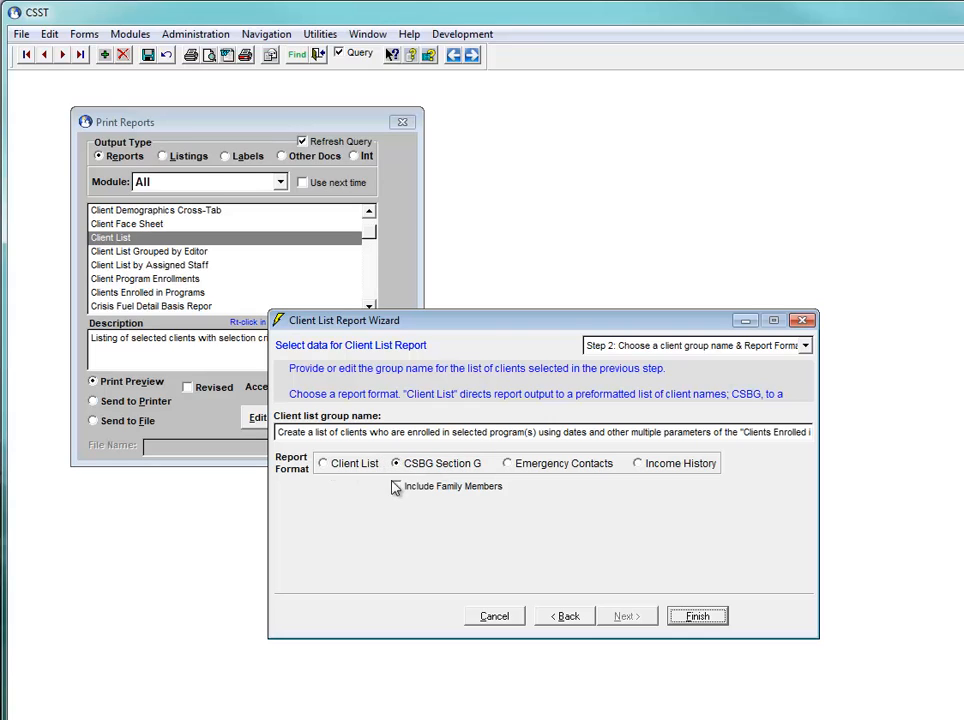
{"action": "left_click", "coordinate": [354, 464]}
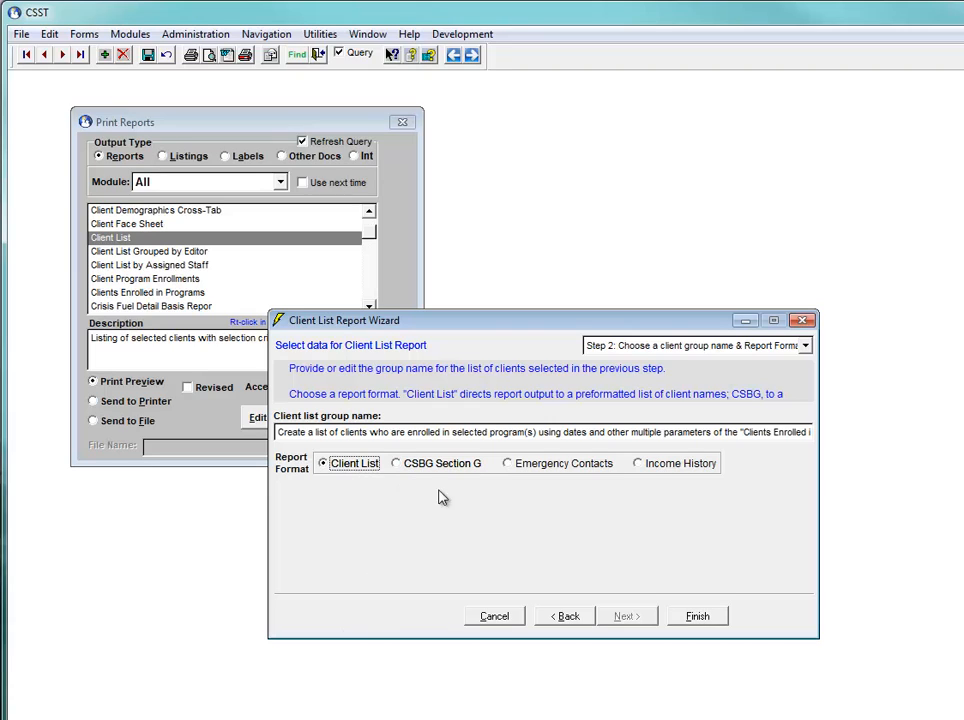
{"action": "left_click", "coordinate": [495, 617]}
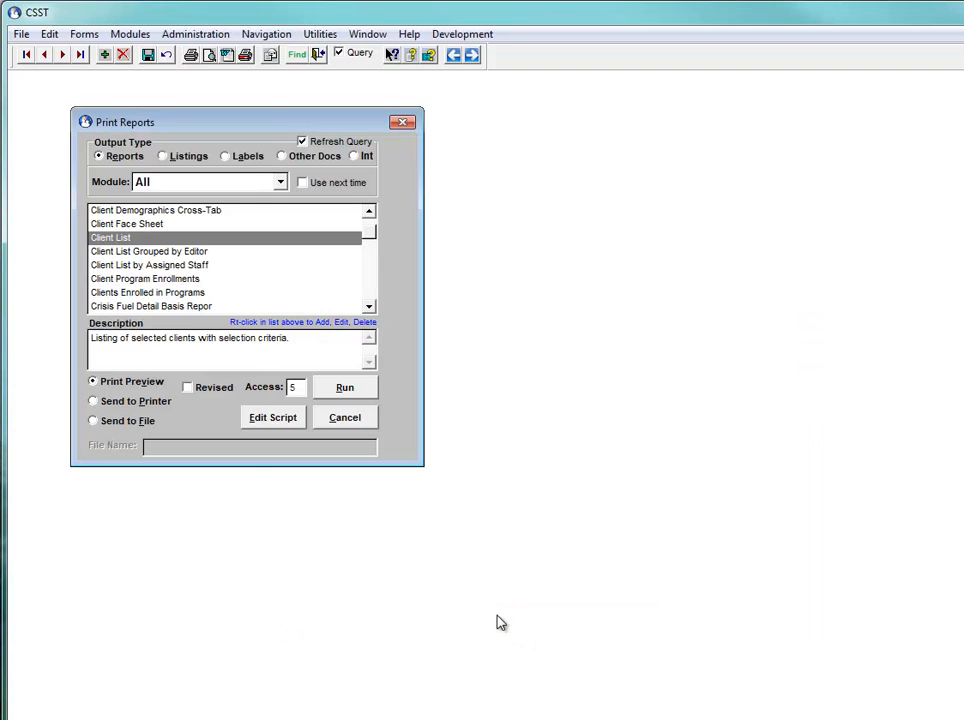
Run the Custom Client List report in print preview
{"action": "left_click", "coordinate": [371, 296]}
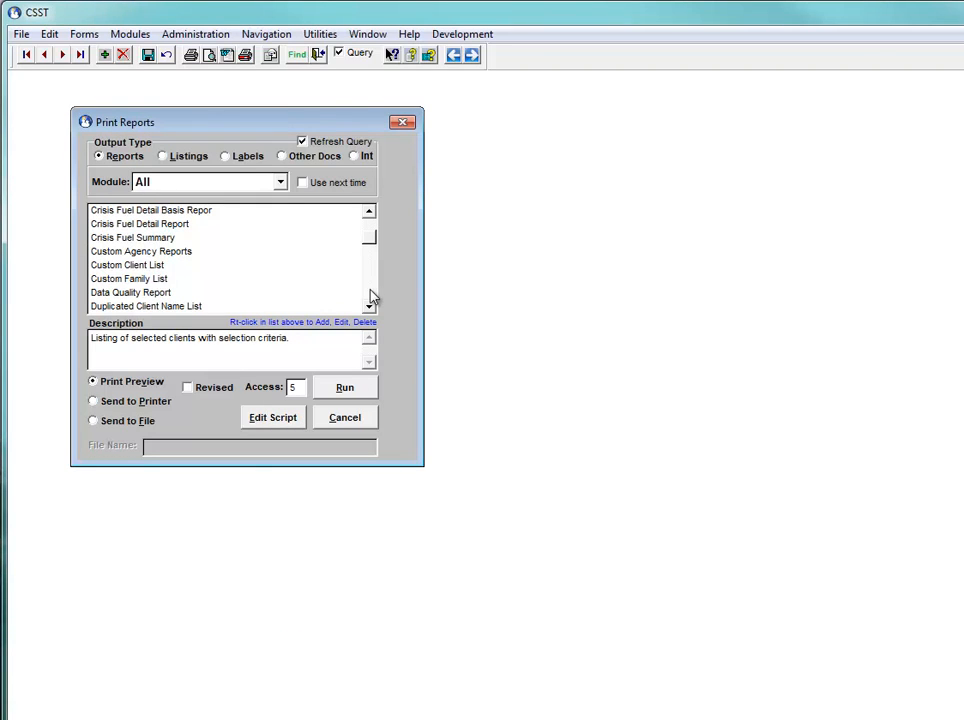
{"action": "left_click", "coordinate": [152, 256]}
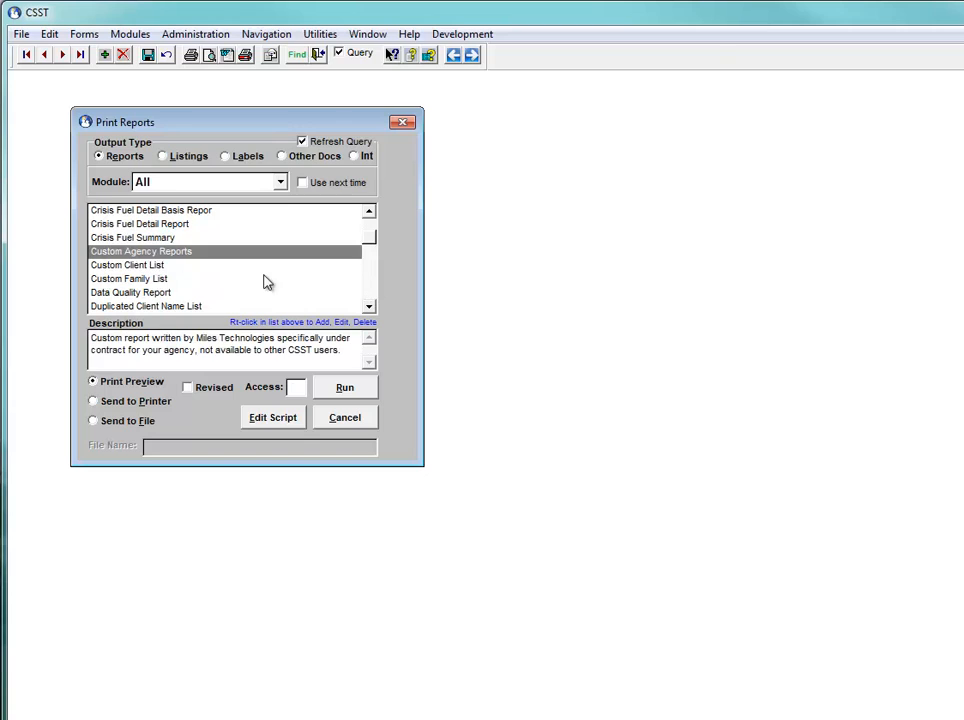
{"action": "left_click", "coordinate": [136, 266]}
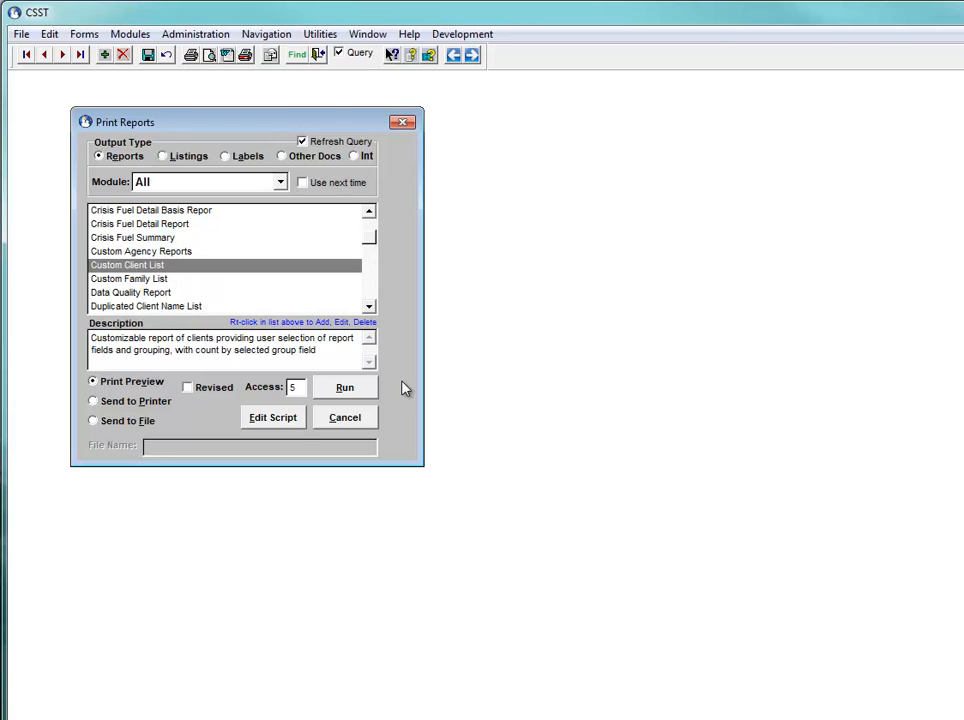
{"action": "left_click", "coordinate": [341, 390]}
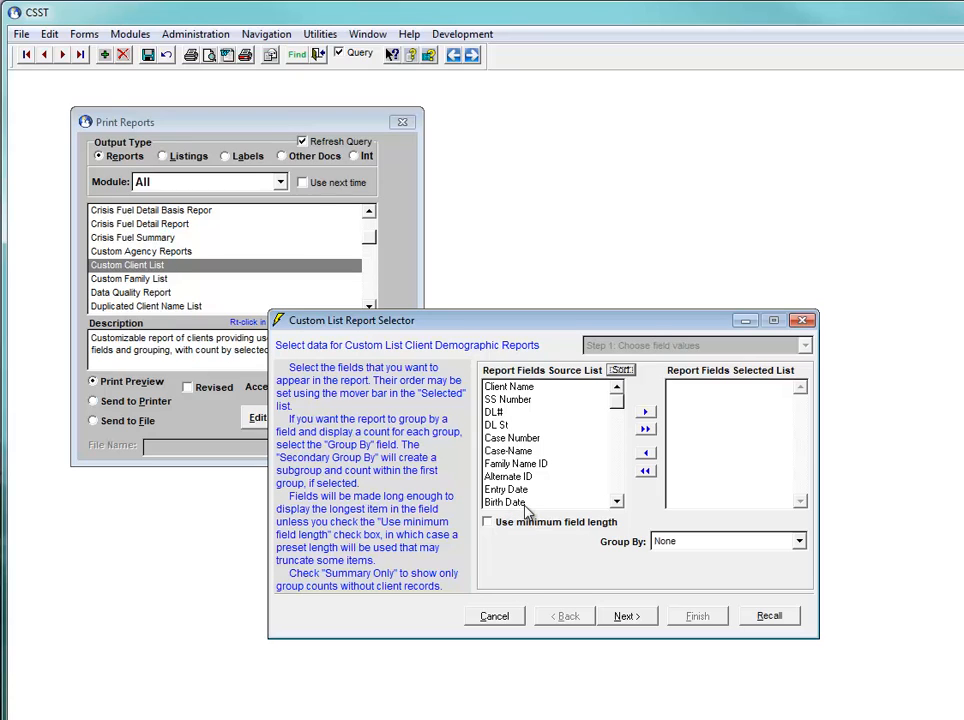
Add Client Name, SS Number and Age Years to the selected report fields
{"action": "left_click", "coordinate": [520, 391]}
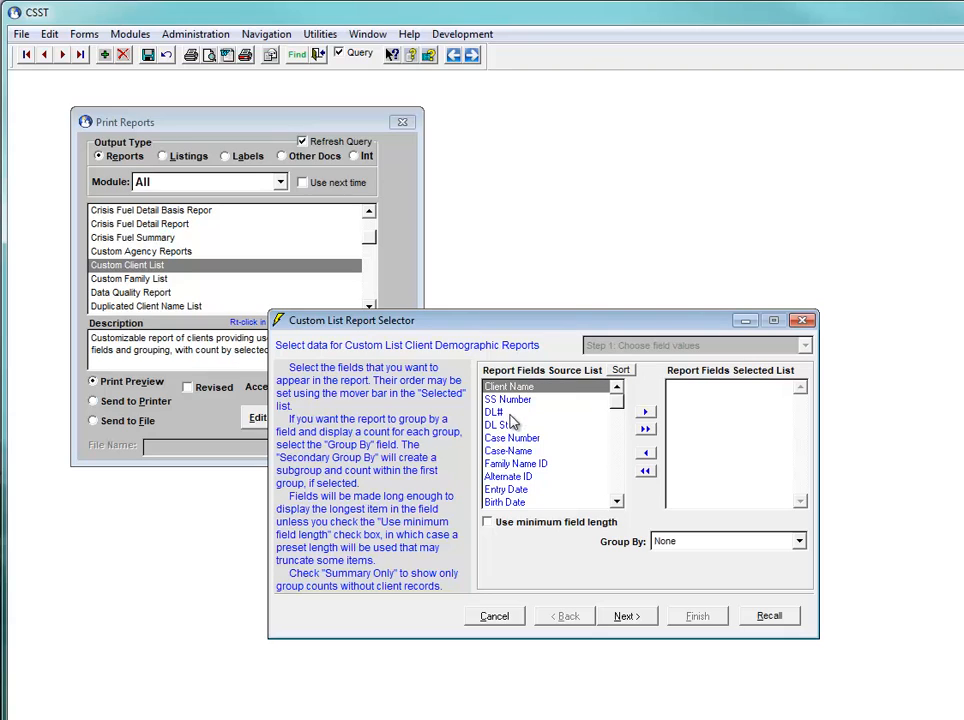
{"action": "double_click", "coordinate": [516, 389]}
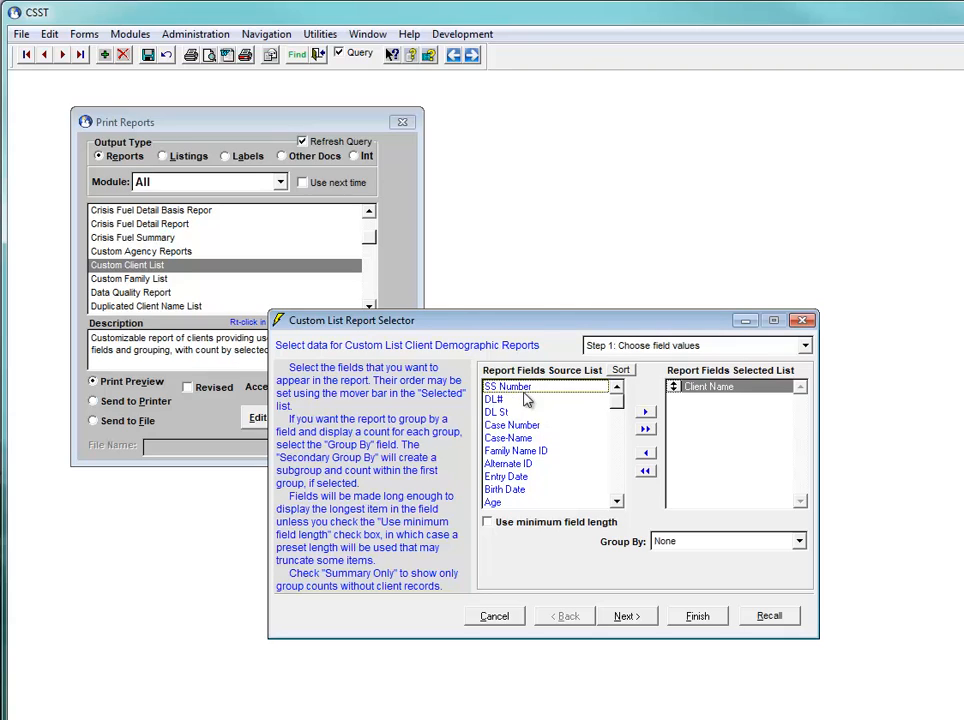
{"action": "double_click", "coordinate": [516, 389]}
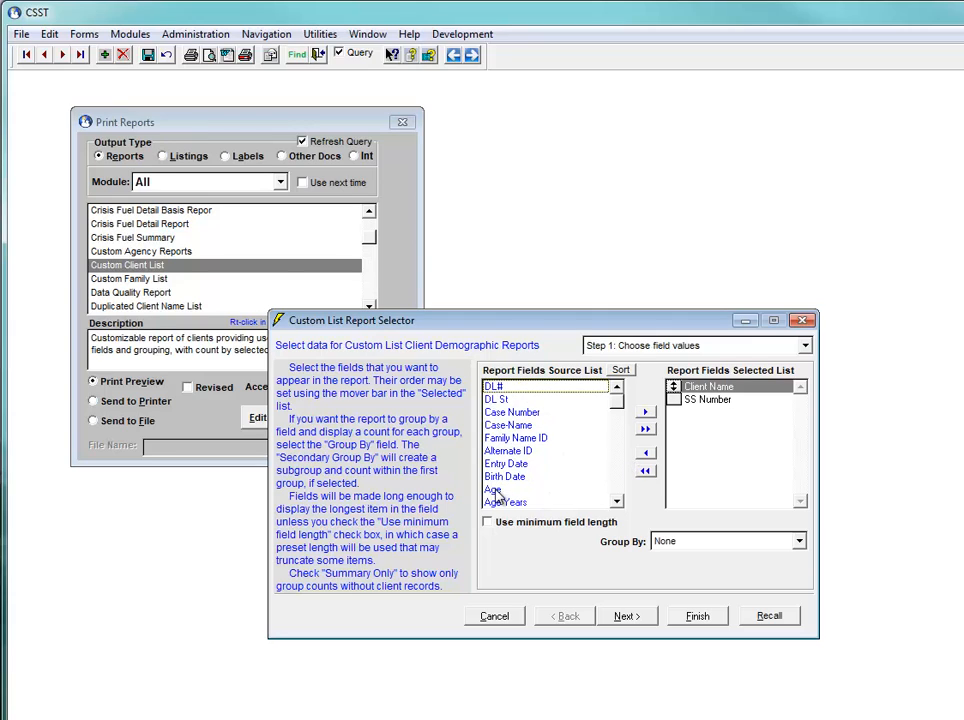
{"action": "double_click", "coordinate": [505, 500]}
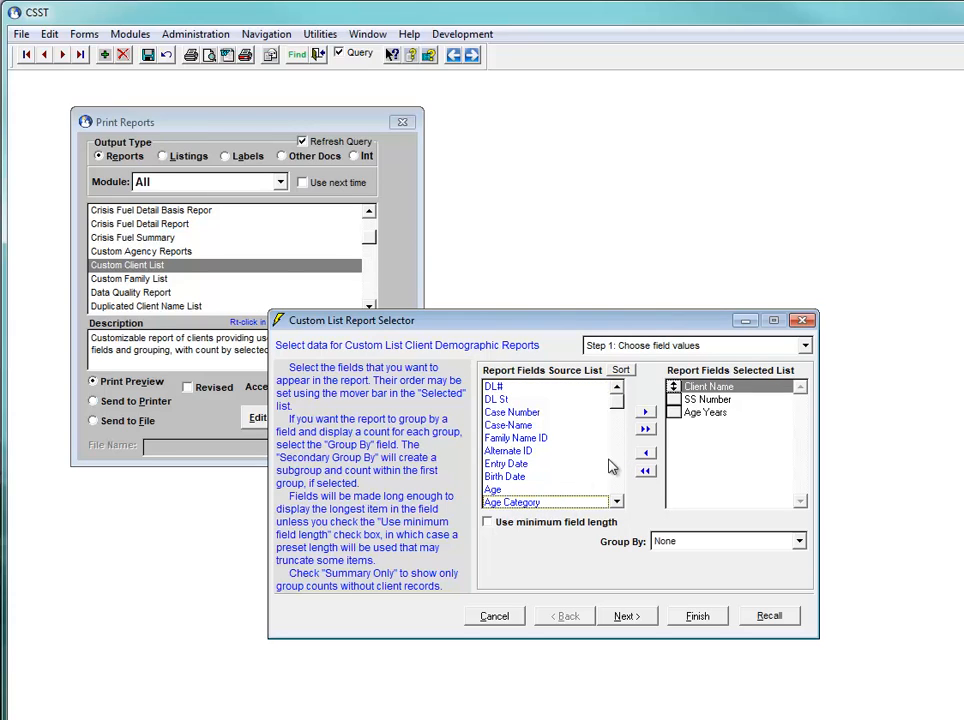
Add County to the selected report fields, look at the client selection step and return to the field selection
{"action": "left_click", "coordinate": [615, 470]}
{"action": "left_click", "coordinate": [615, 470]}
{"action": "left_click", "coordinate": [616, 466]}
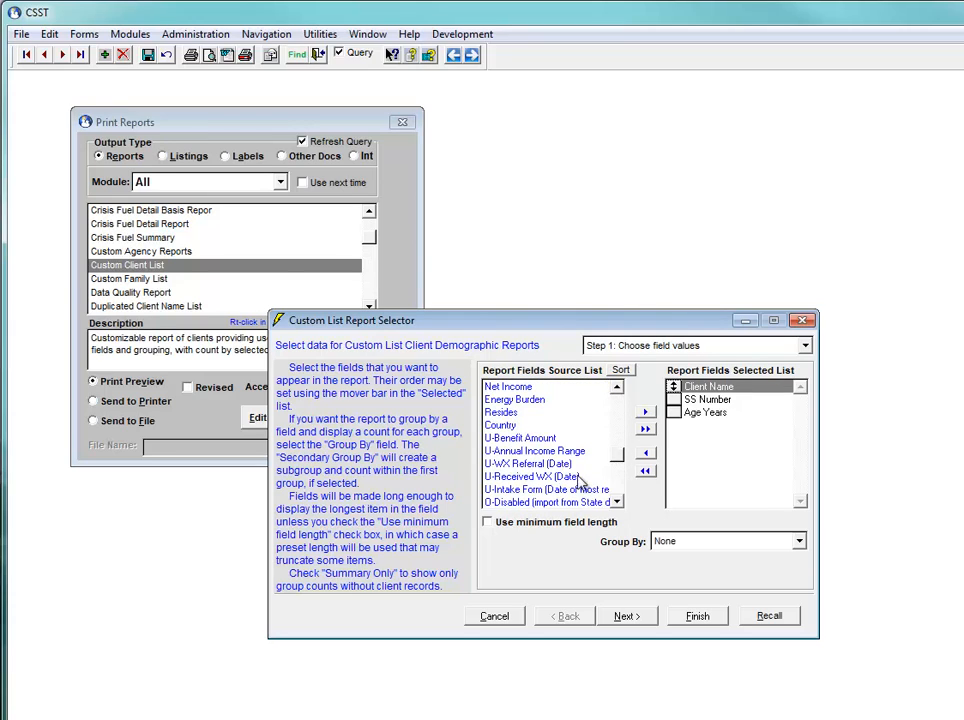
{"action": "scroll", "coordinate": [540, 430], "scroll_direction": "up", "scroll_amount": 3}
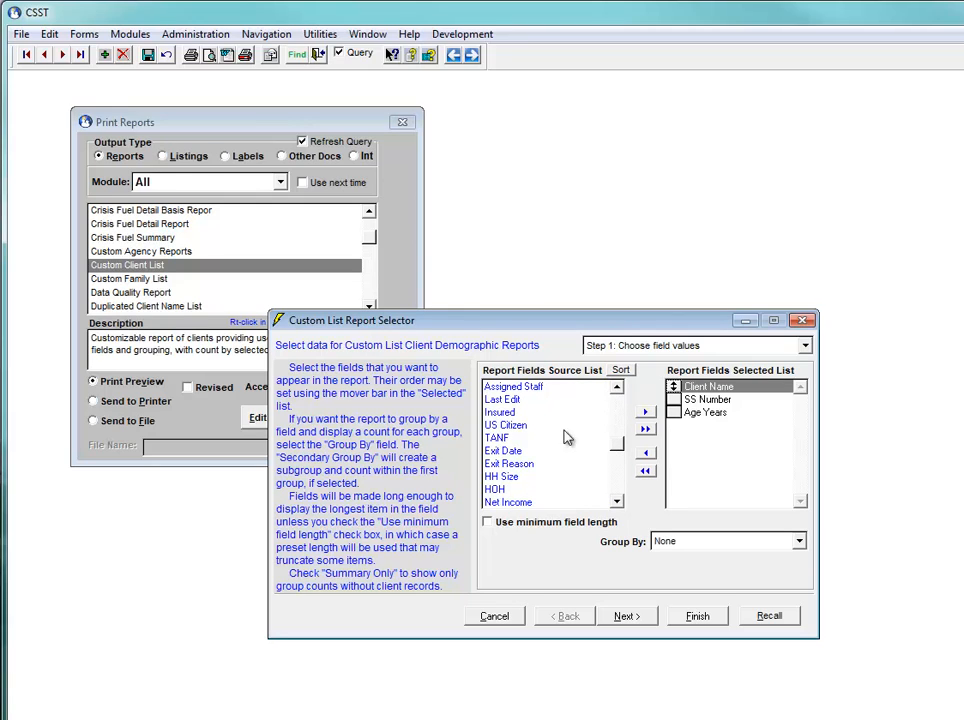
{"action": "scroll", "coordinate": [565, 376], "scroll_direction": "down", "scroll_amount": 1}
{"action": "scroll", "coordinate": [528, 440], "scroll_direction": "up", "scroll_amount": 4}
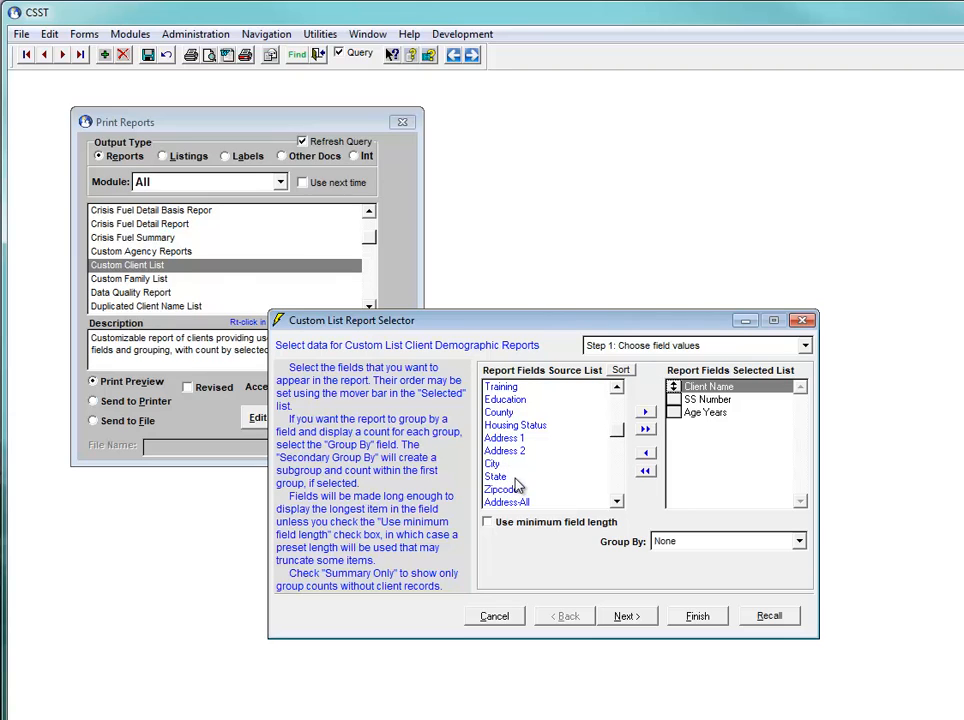
{"action": "left_click", "coordinate": [503, 414]}
{"action": "double_click", "coordinate": [503, 418]}
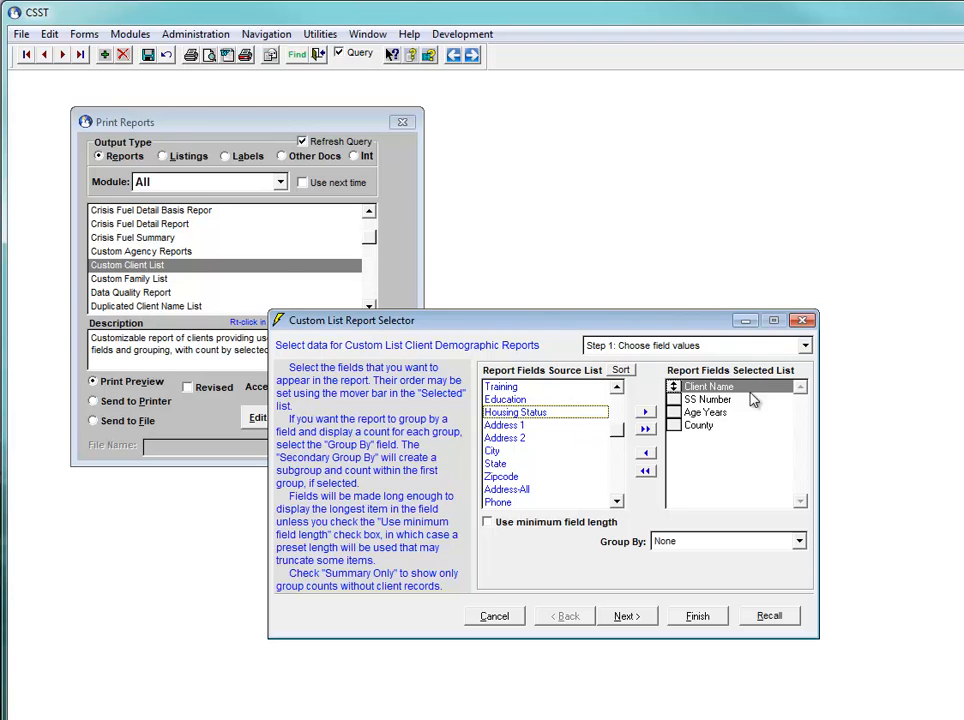
{"action": "left_click", "coordinate": [626, 616]}
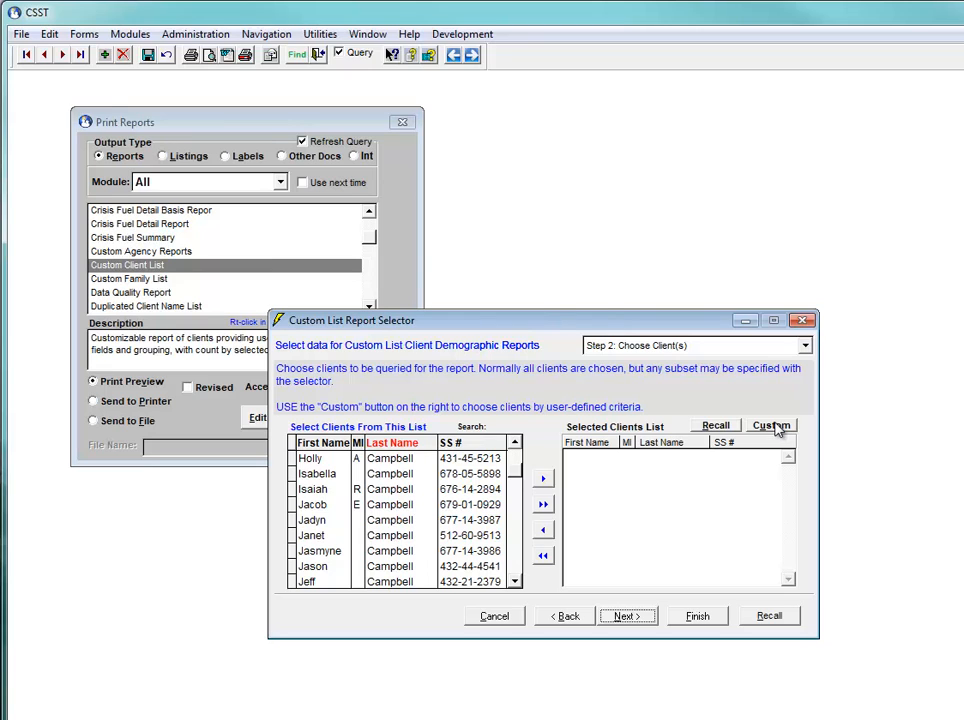
{"action": "left_click", "coordinate": [566, 616]}
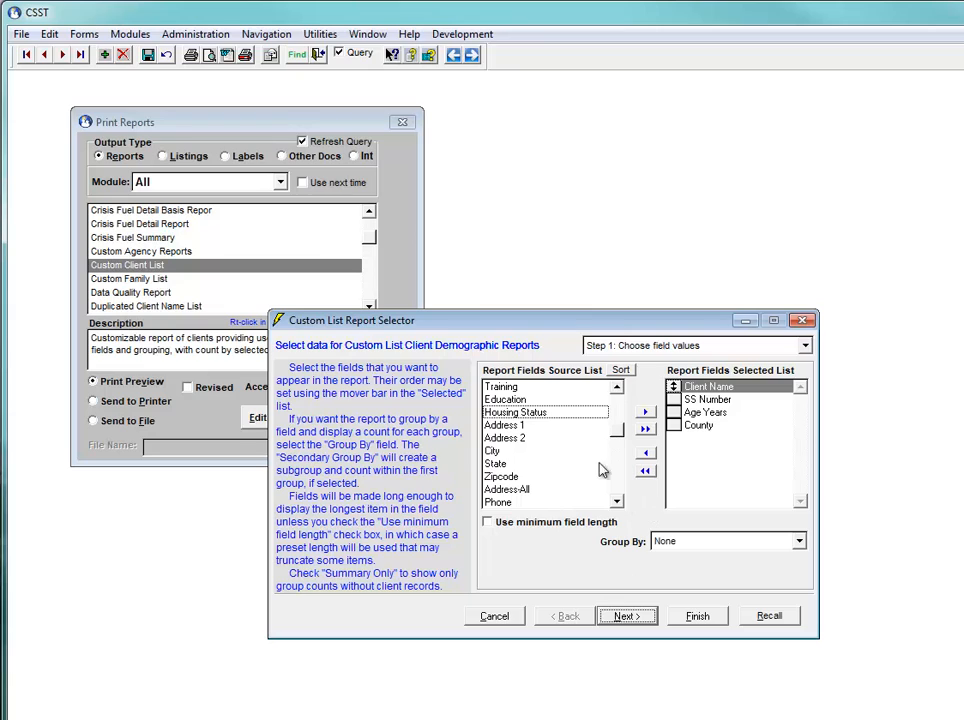